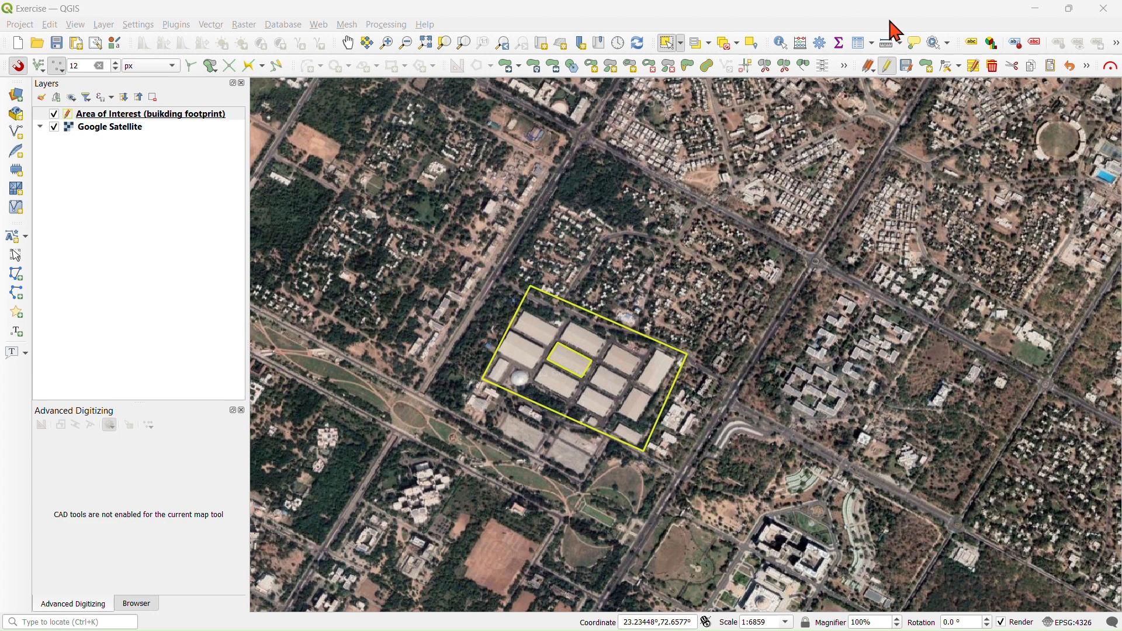
# - Start adding a polygon feature to the Area of Interest layer and check that the Shape Digitizing Toolbar is enabled
pyautogui.click(926, 65)
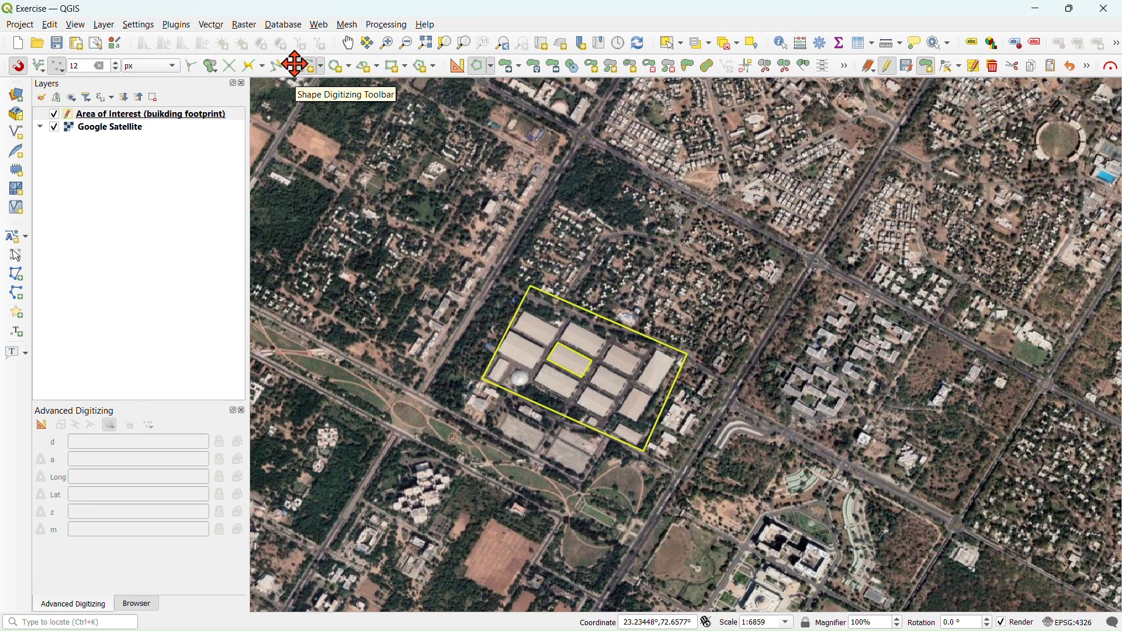
pyautogui.rightClick(861, 30)
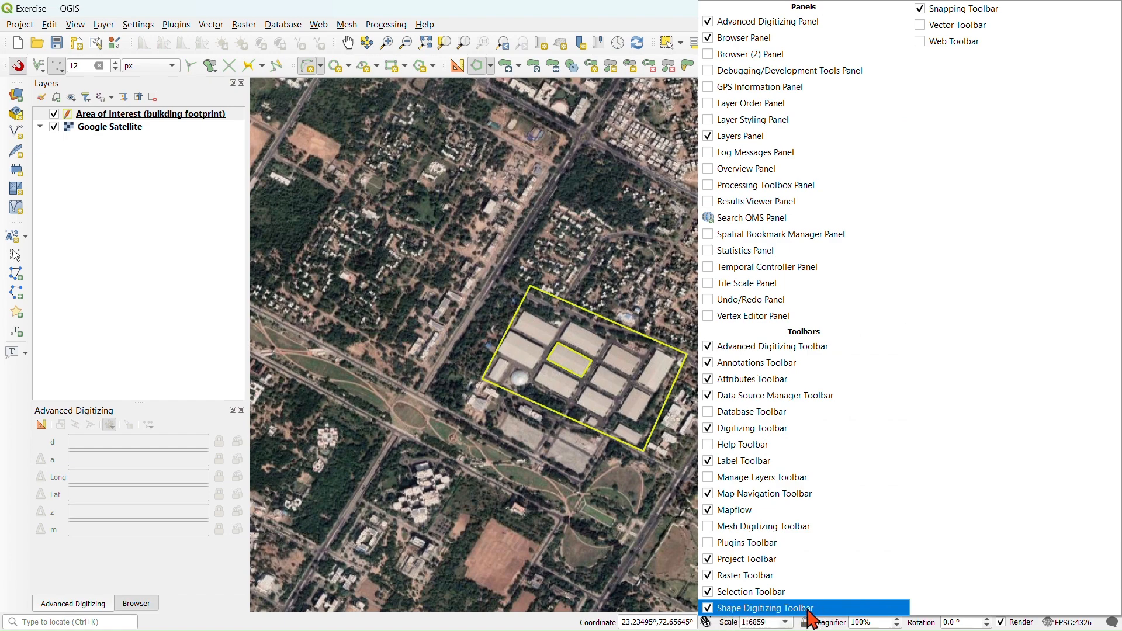
pyautogui.click(678, 18)
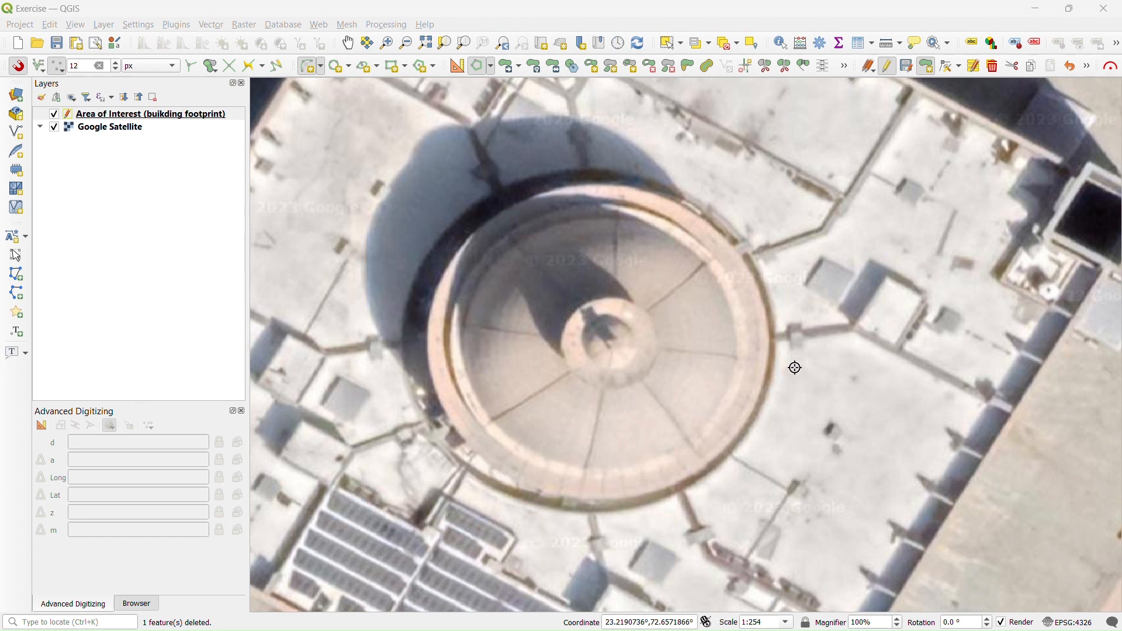
# - Using Digitize Shape, draw a circle from 3 points around the innermost ring of the dome's centre and save it with empty attributes
pyautogui.click(492, 66)
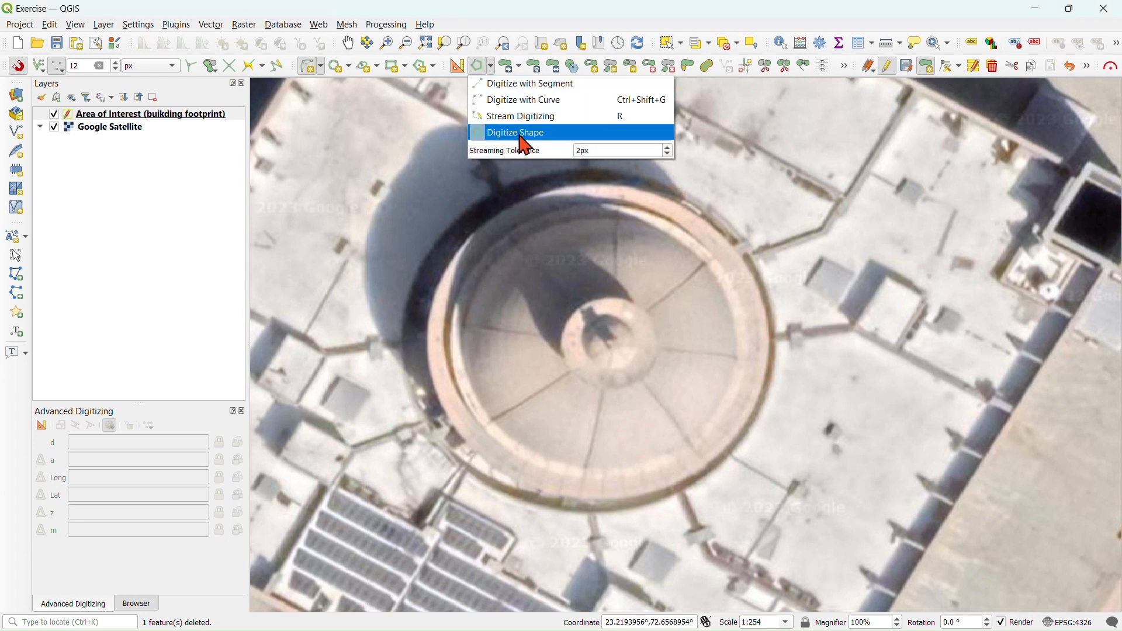
pyautogui.click(549, 136)
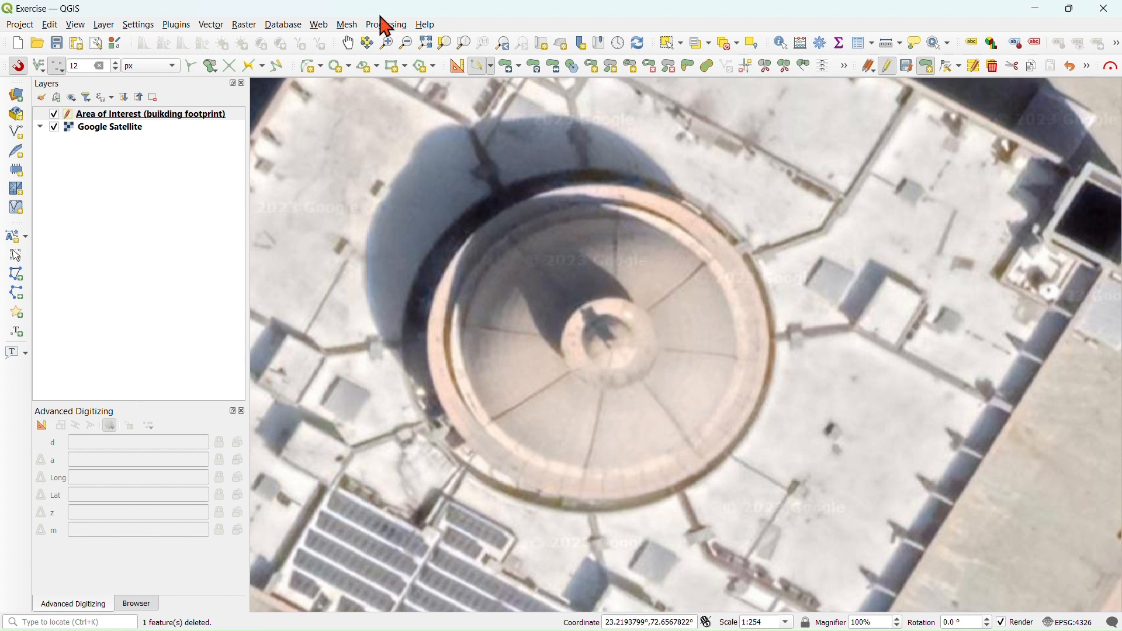
pyautogui.click(350, 66)
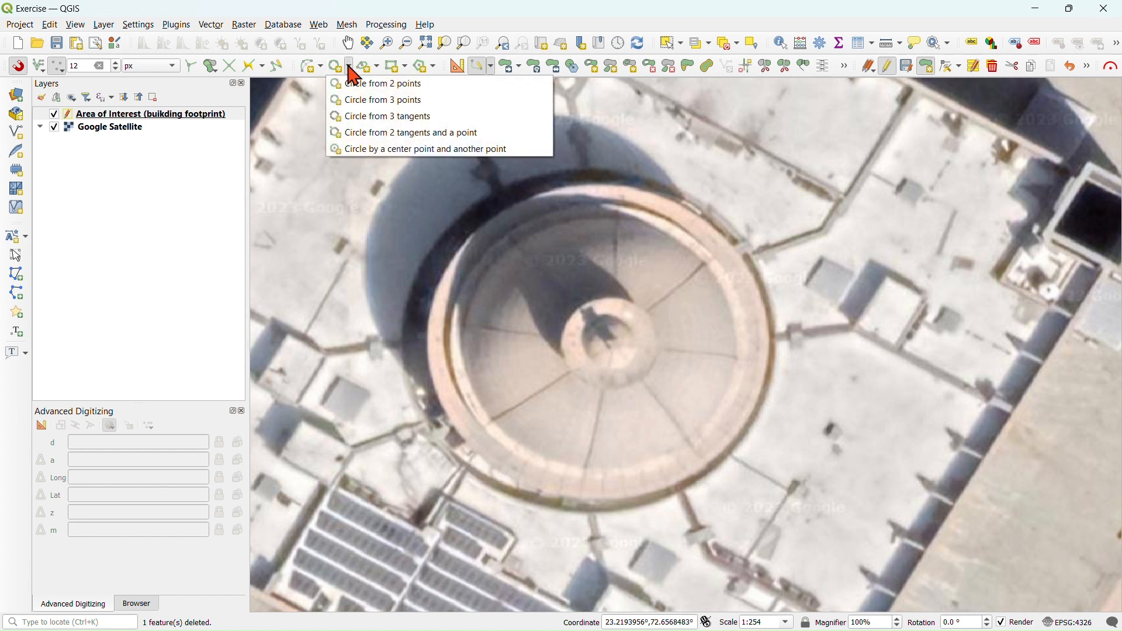
pyautogui.click(395, 100)
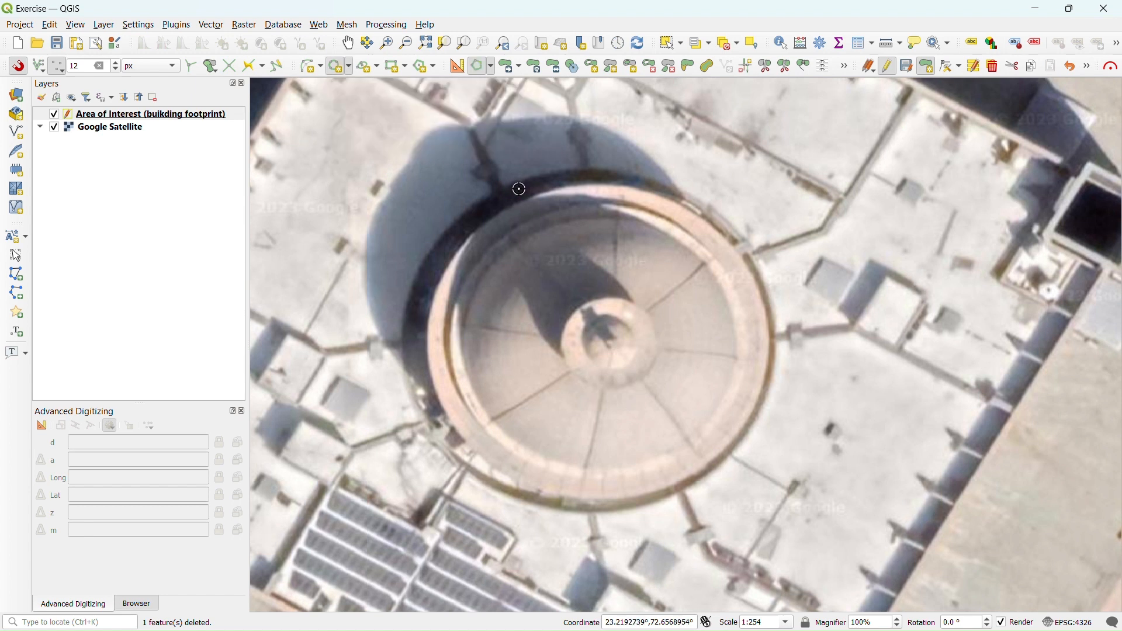
pyautogui.scroll(2, 648, 389)
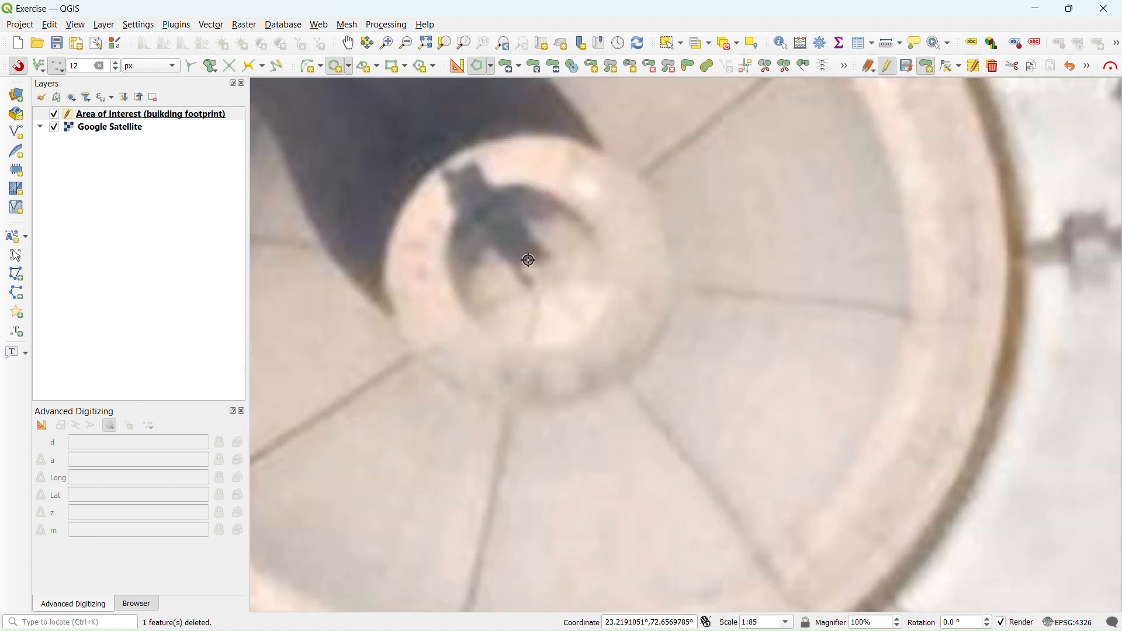
pyautogui.click(485, 215)
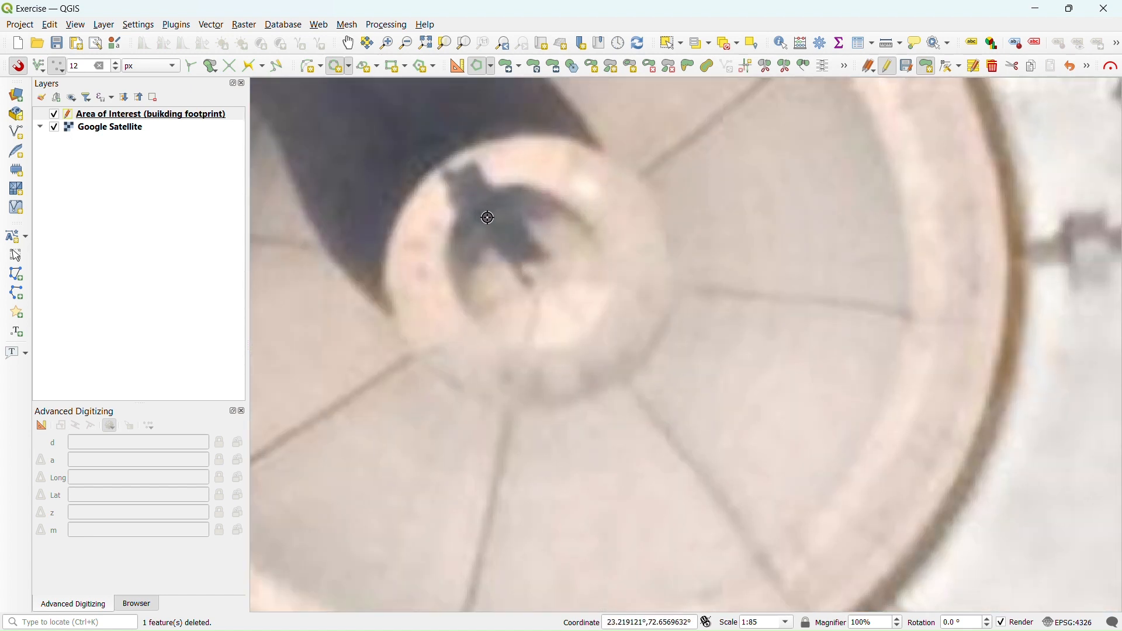
pyautogui.click(577, 336)
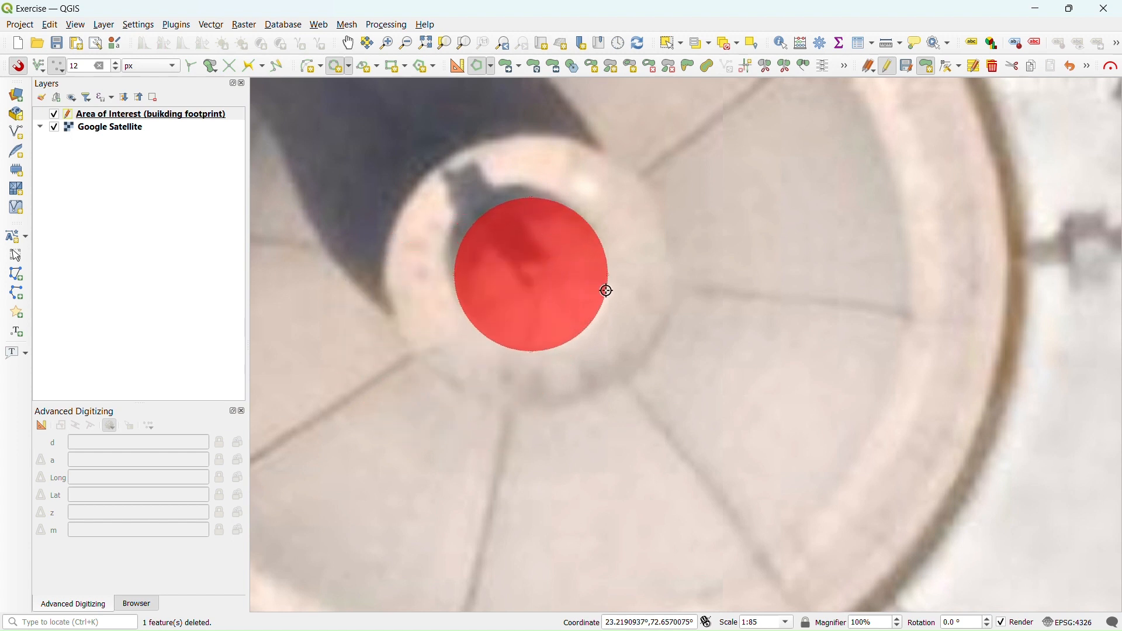
pyautogui.click(608, 291)
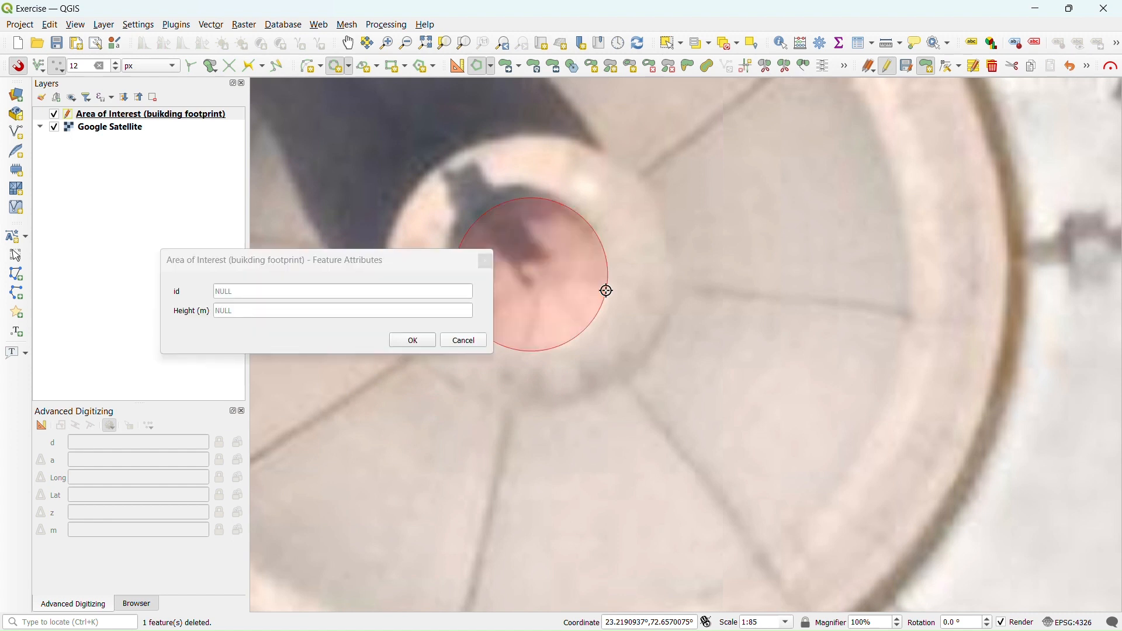
pyautogui.click(413, 342)
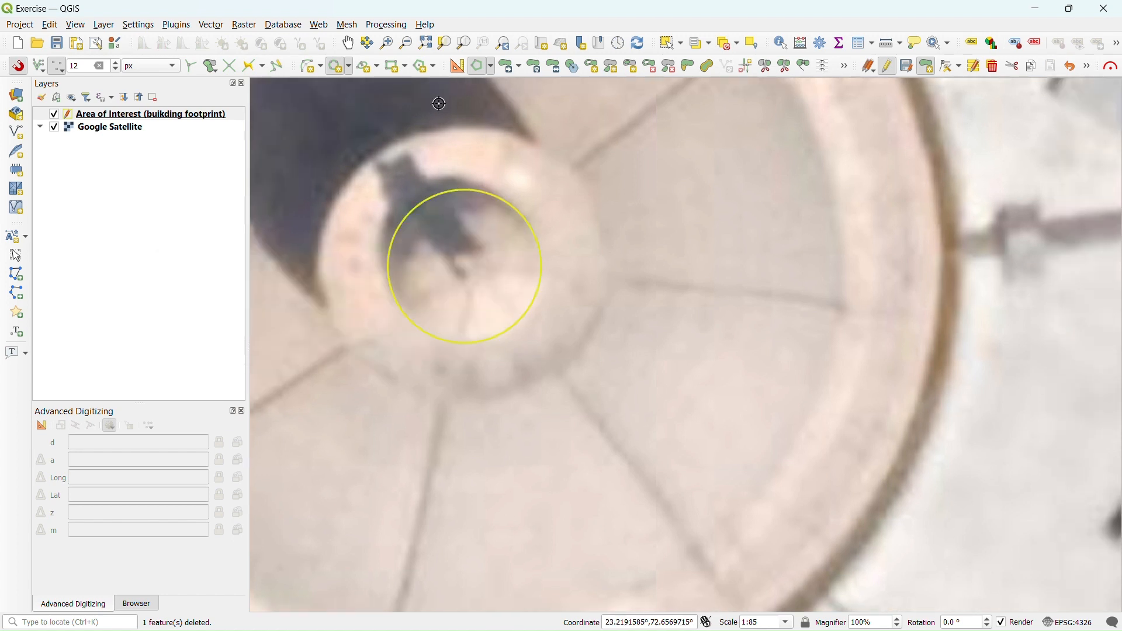
# - Draw a second 3-point circle along the outer edge of the dome's central ring and save it with empty attributes
pyautogui.click(372, 156)
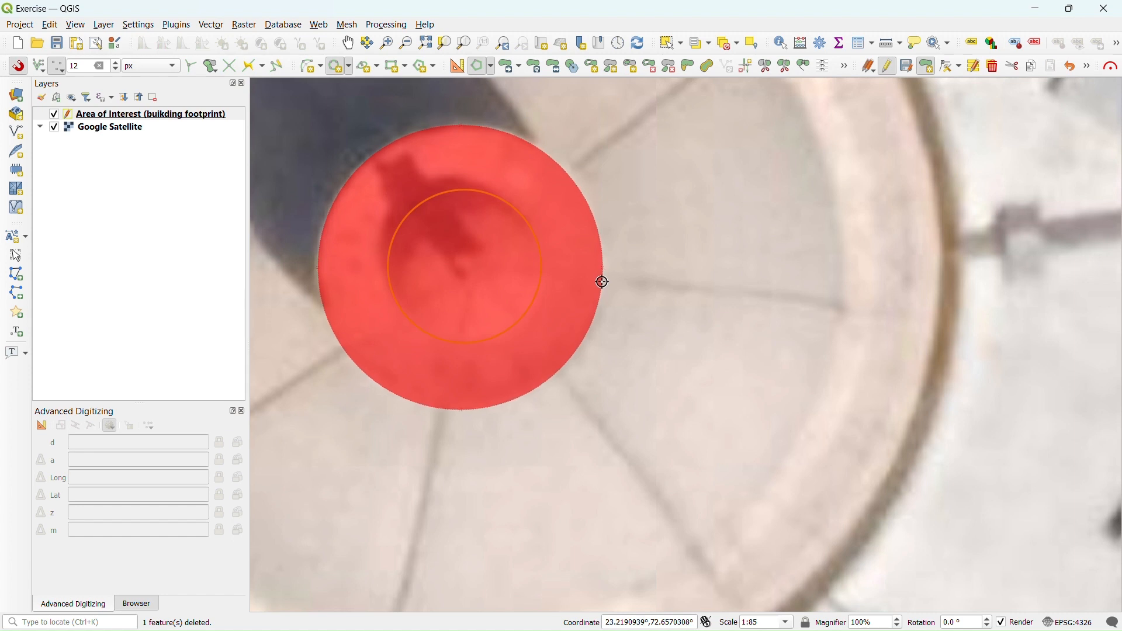
pyautogui.click(603, 282)
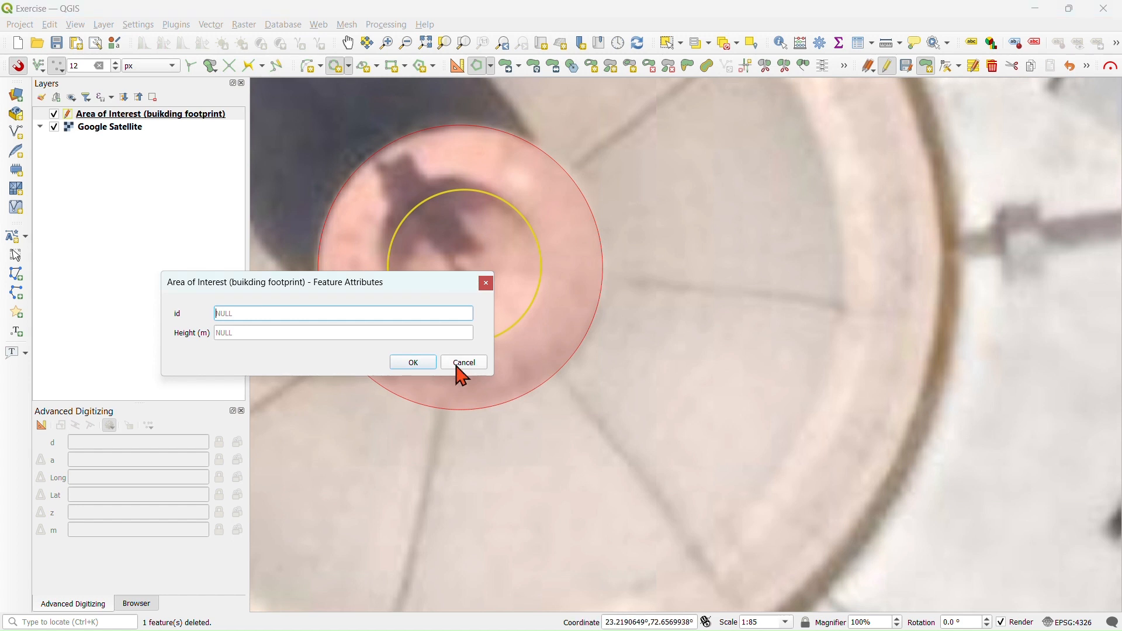
pyautogui.click(425, 362)
# - Draw a rotated rectangle around the square roof of the domed building and save it with empty attributes
pyautogui.scroll(-2, 531, 260)
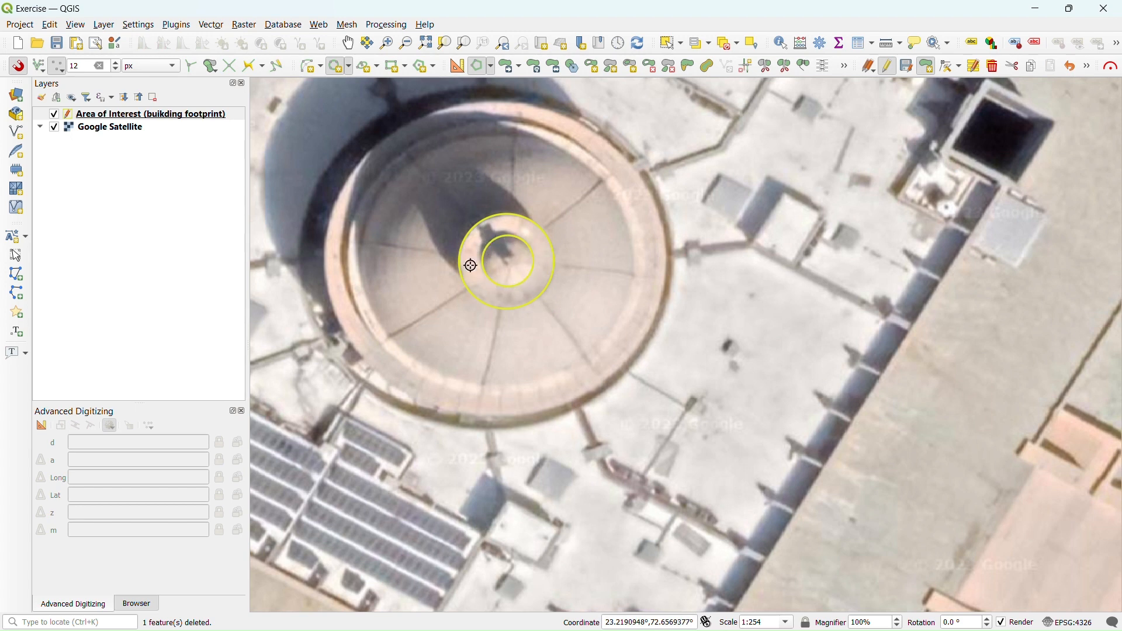
pyautogui.scroll(-2, 558, 275)
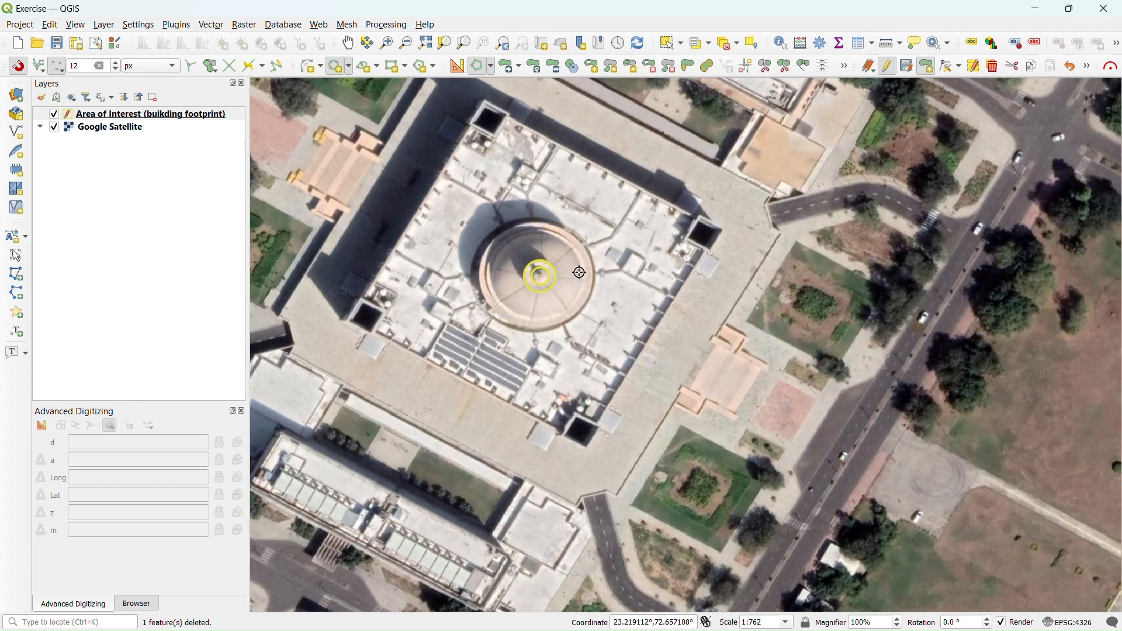
pyautogui.click(391, 67)
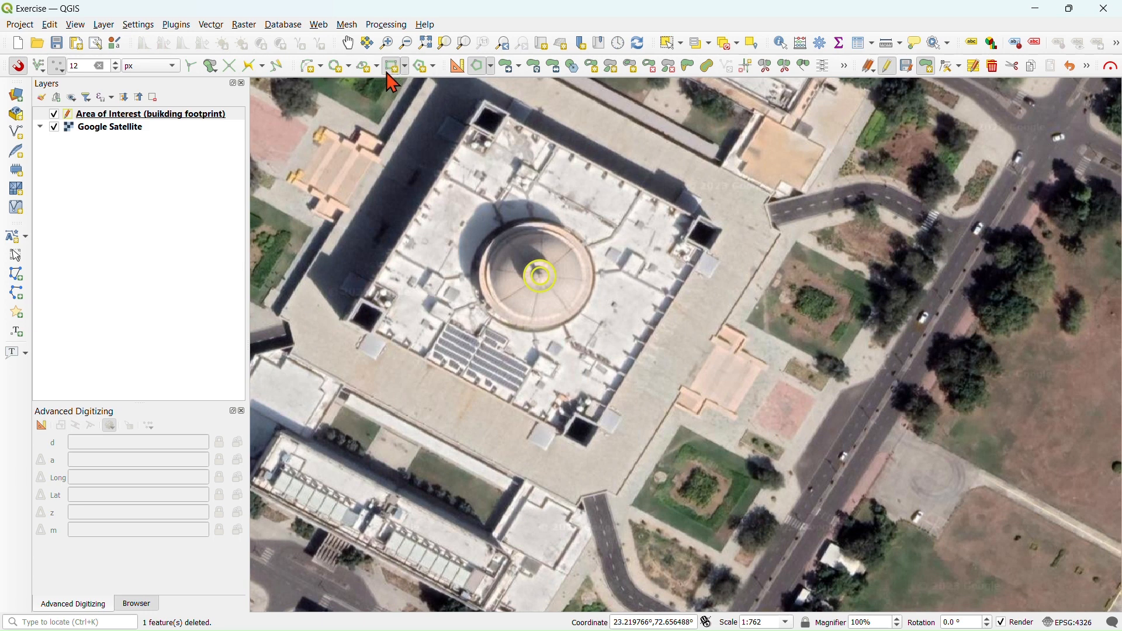
pyautogui.click(350, 320)
pyautogui.click(485, 101)
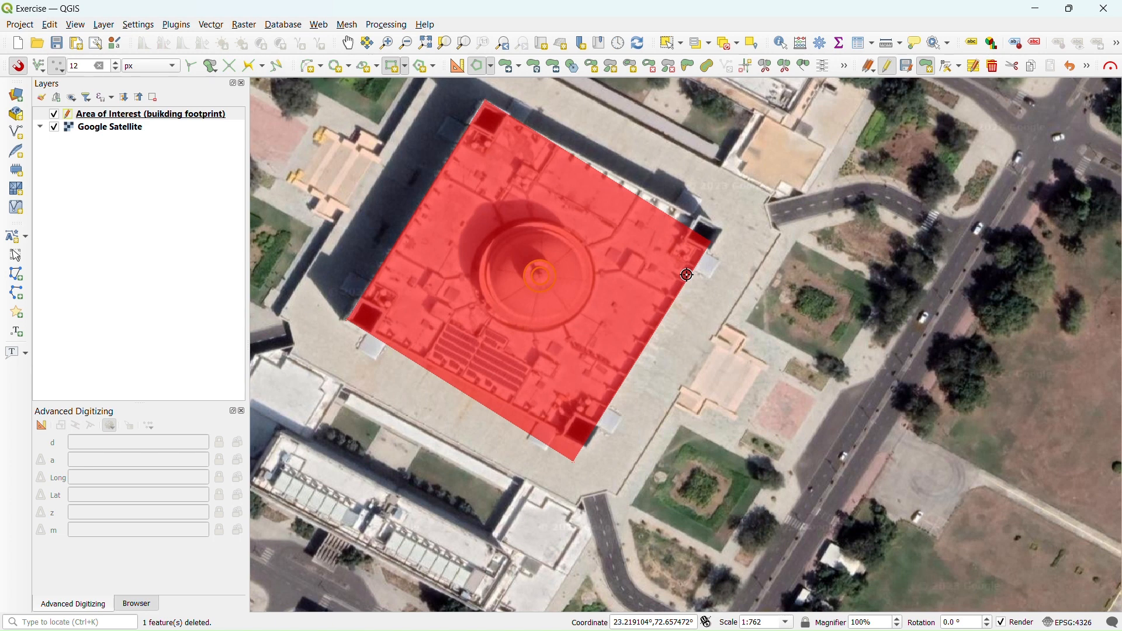
pyautogui.rightClick(687, 275)
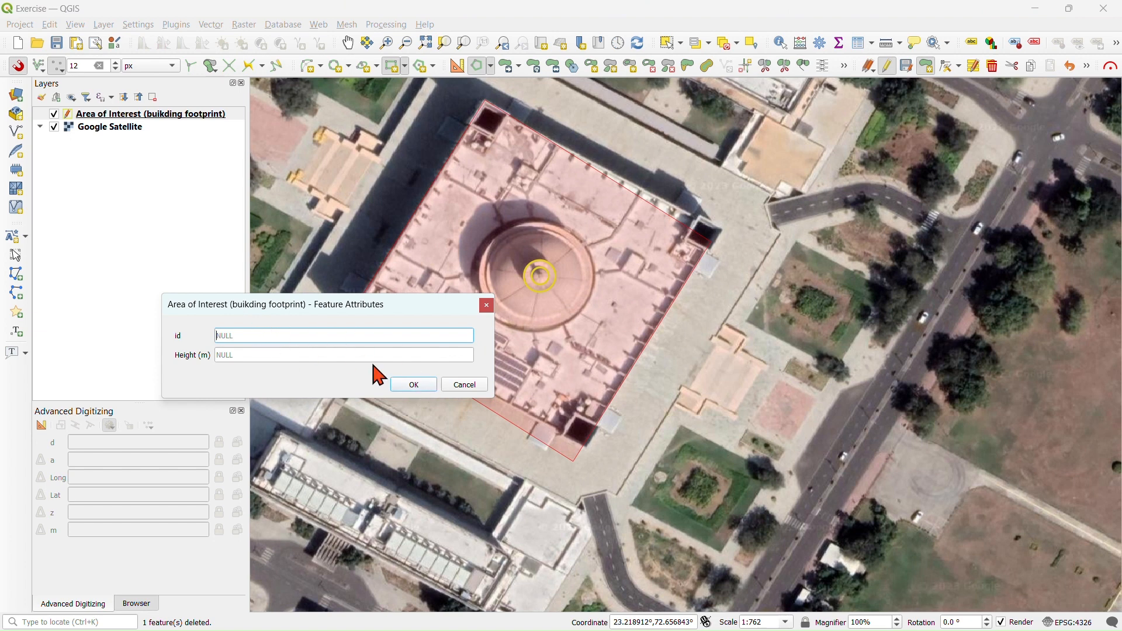
pyautogui.click(420, 384)
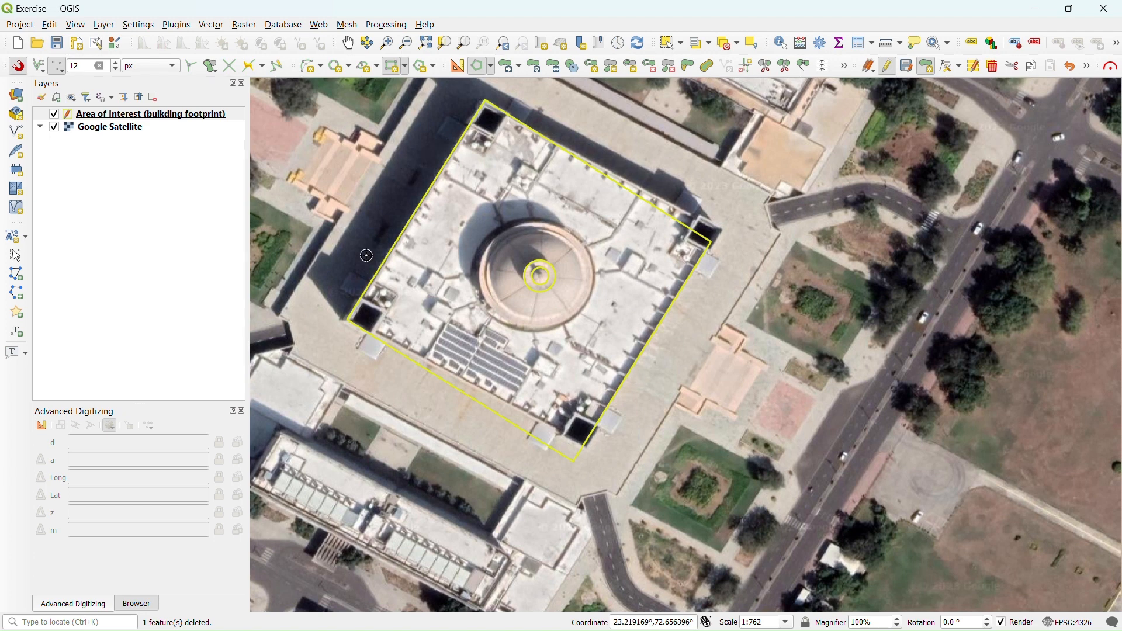
pyautogui.click(396, 70)
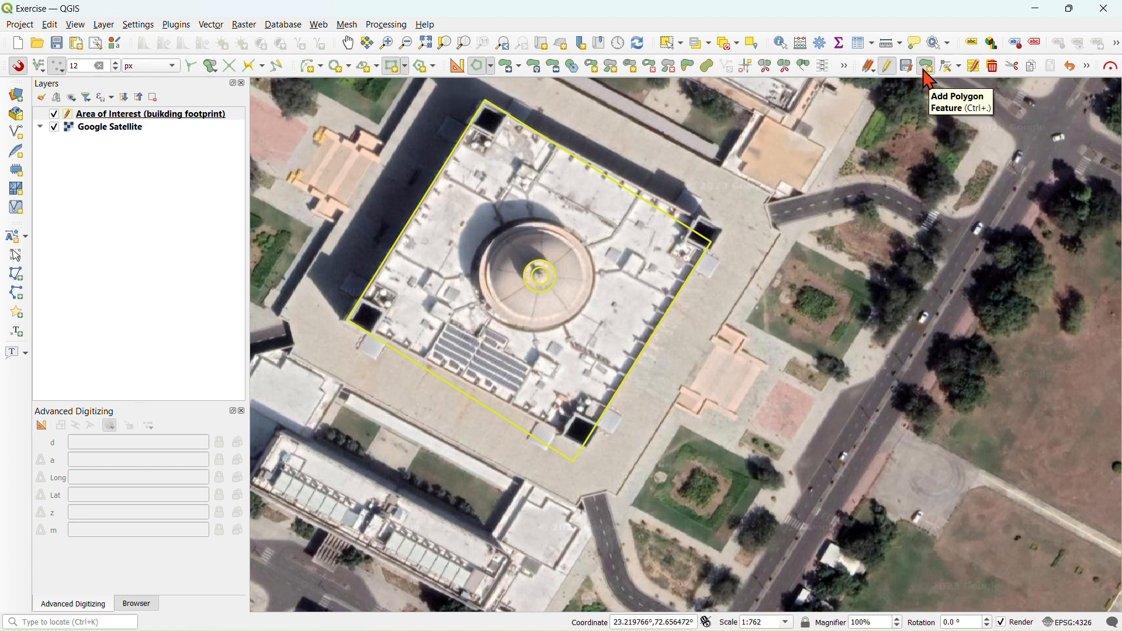
pyautogui.click(492, 67)
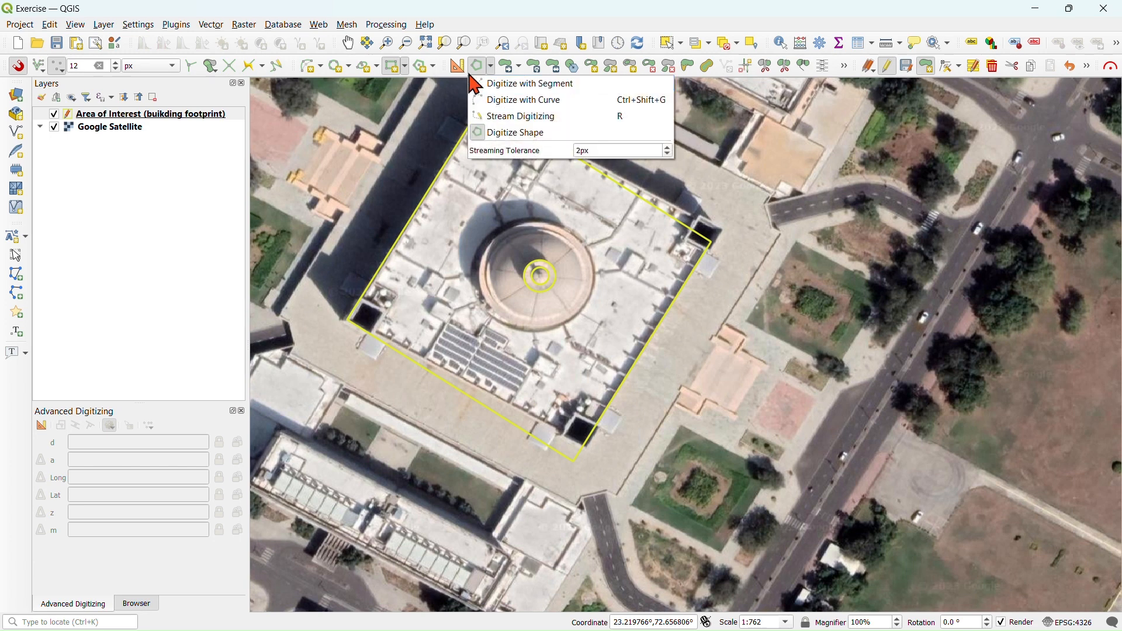
pyautogui.click(437, 78)
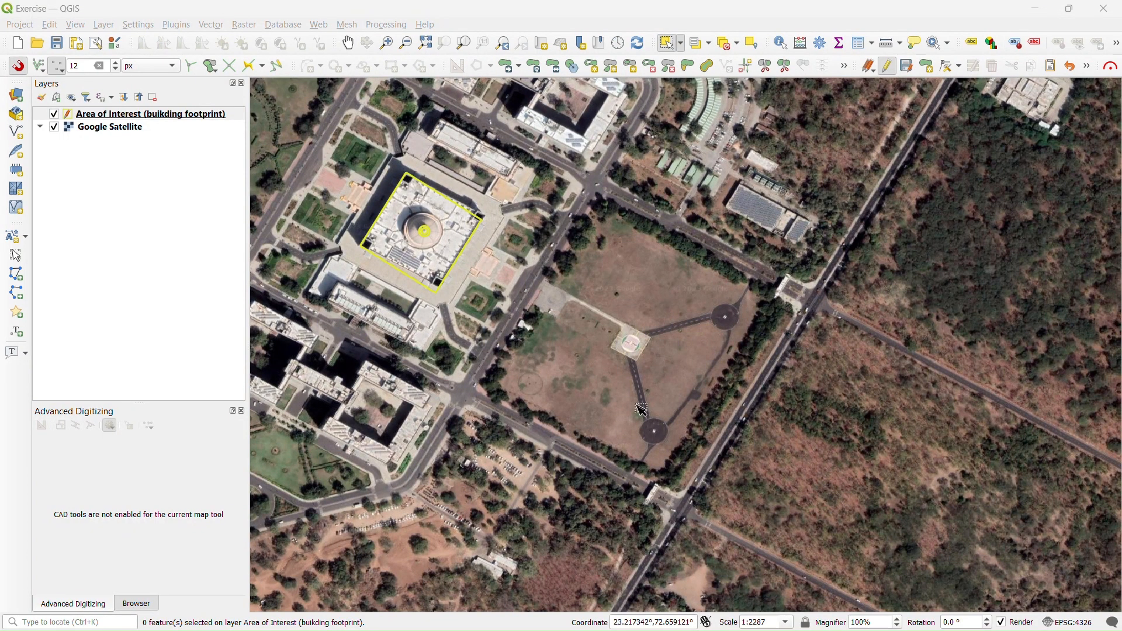
# - Start a regular polygon from centre and corner at the middle of the maze-patterned plaza and set its number of sides to 10
pyautogui.click(928, 67)
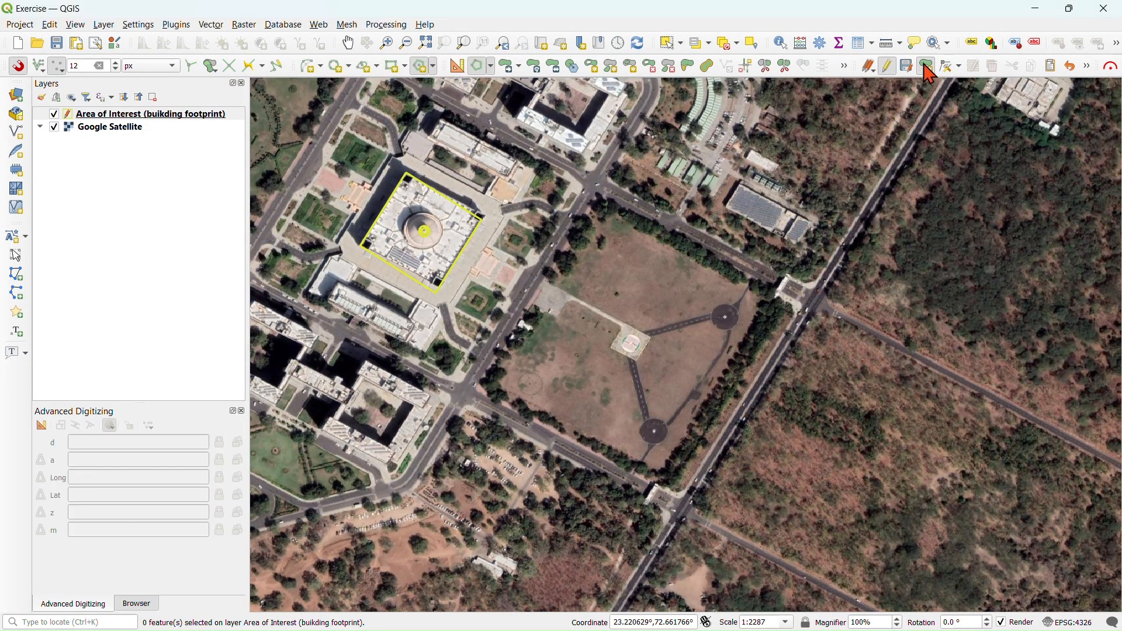
pyautogui.click(435, 66)
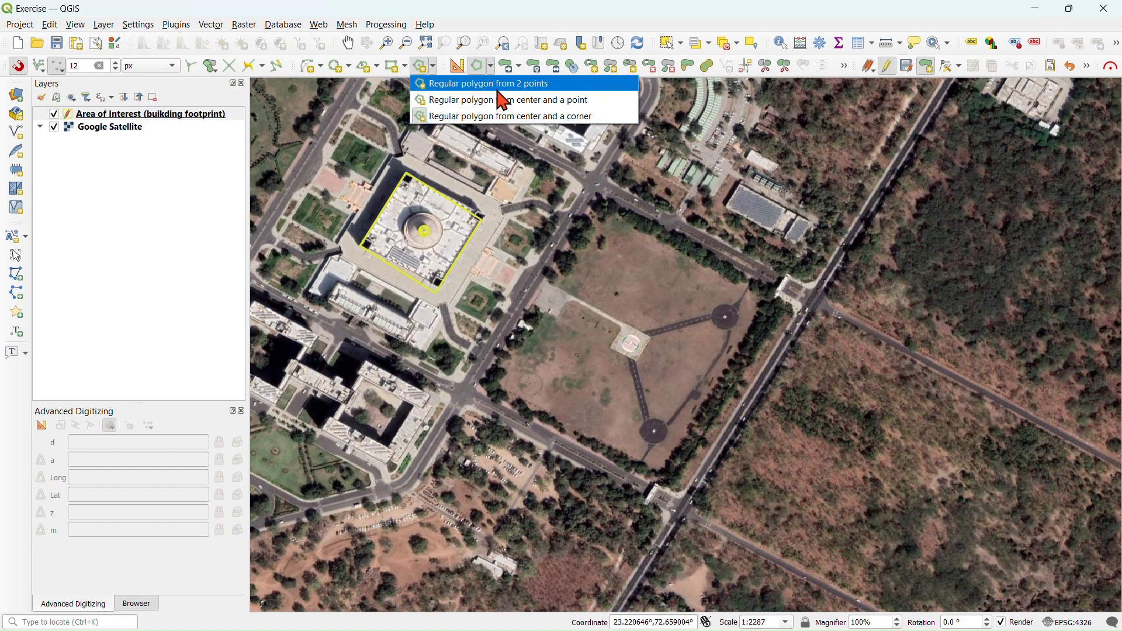
pyautogui.click(415, 83)
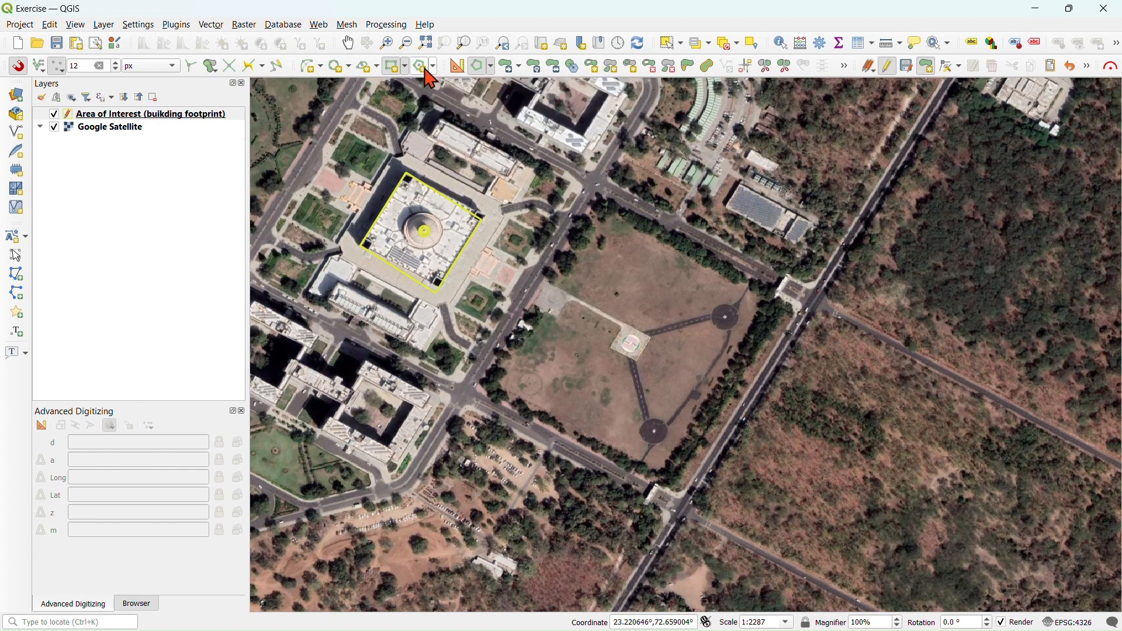
pyautogui.click(423, 74)
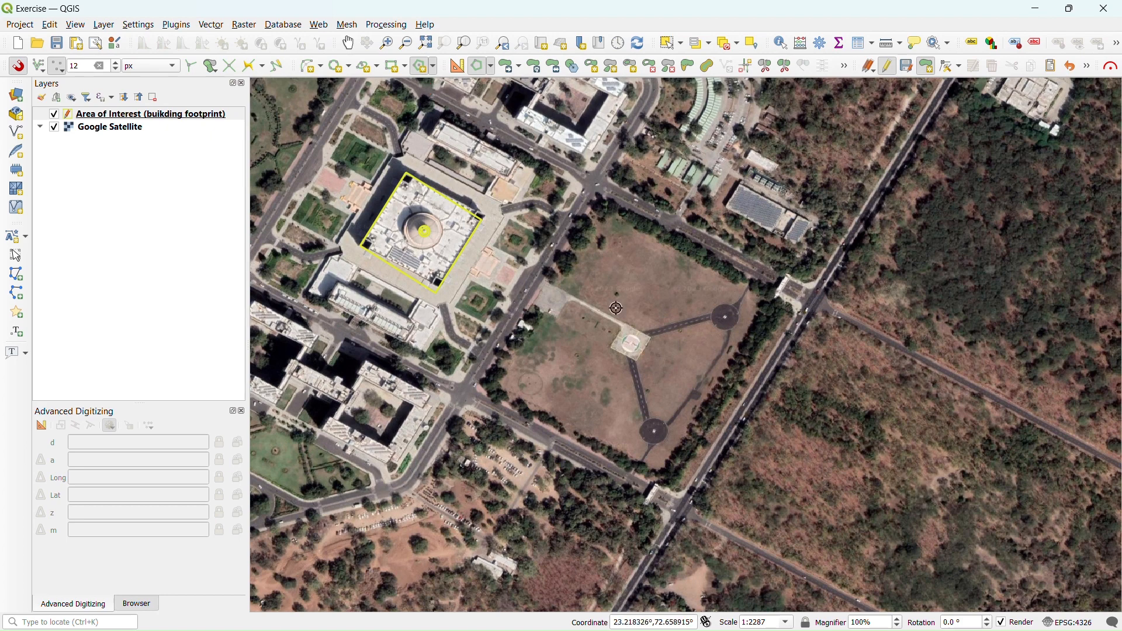
pyautogui.scroll(2, 647, 354)
pyautogui.scroll(2, 657, 351)
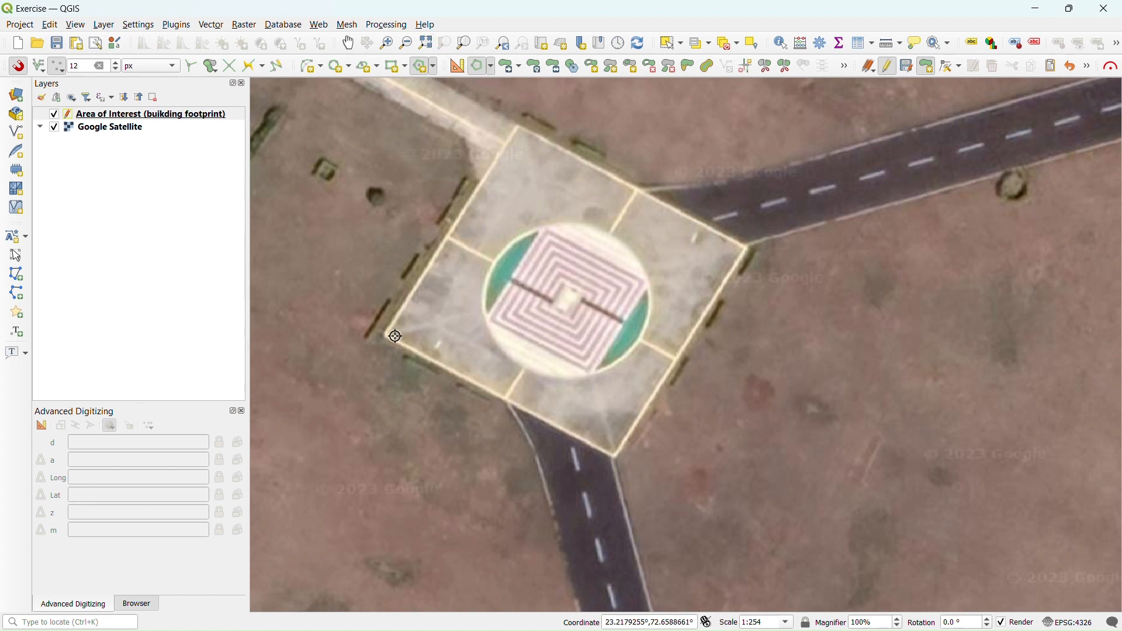
pyautogui.click(570, 300)
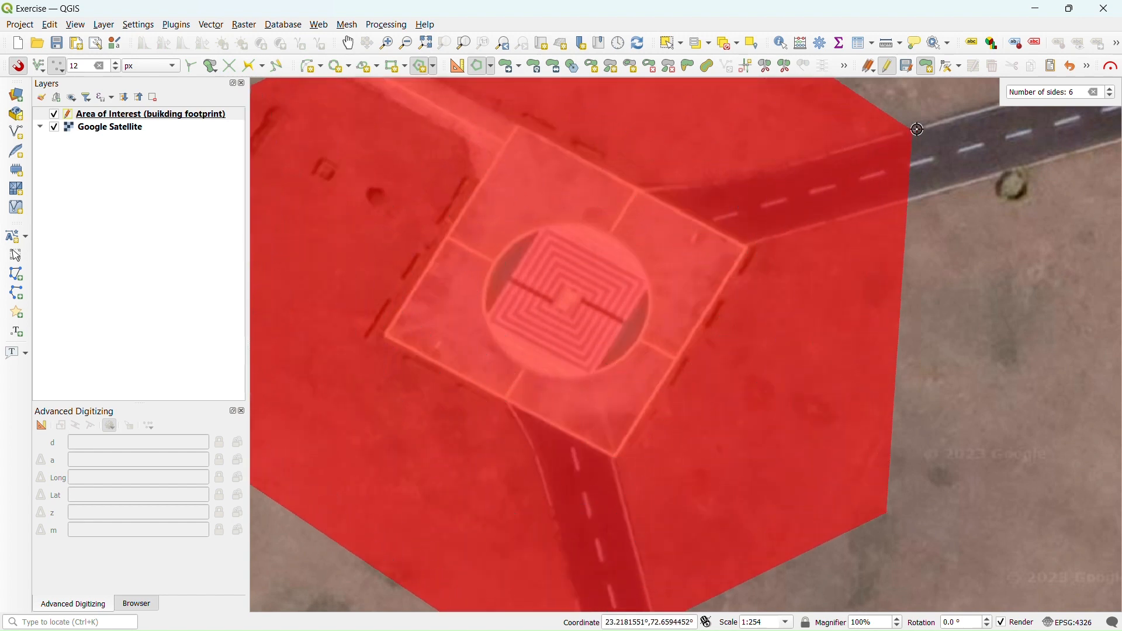
pyautogui.moveTo(1079, 93); pyautogui.dragTo(1069, 92)
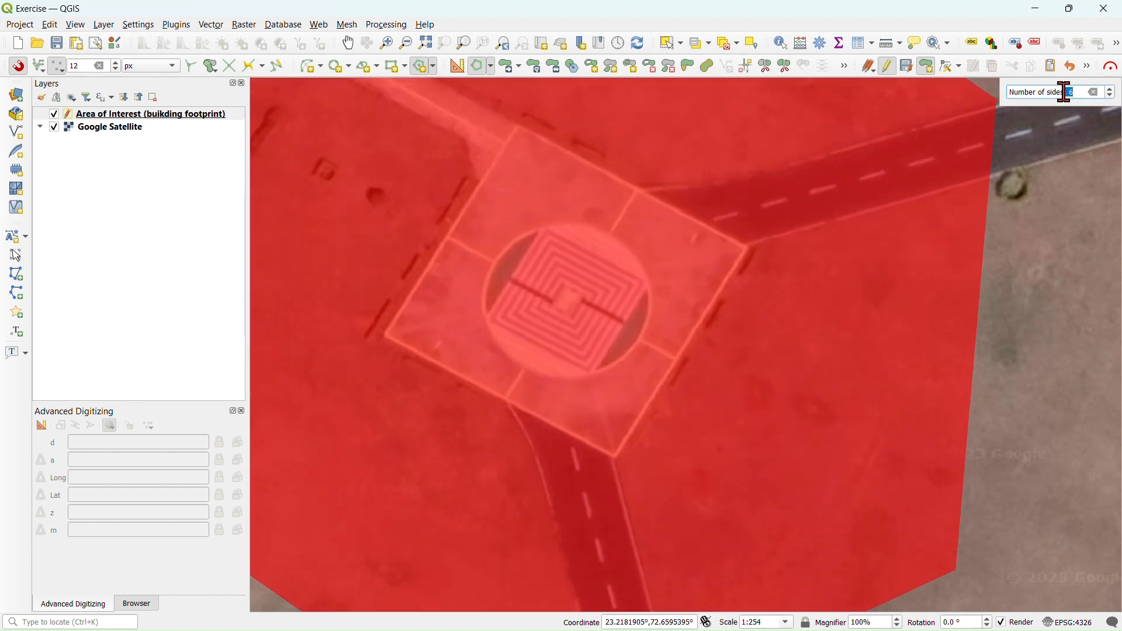
pyautogui.click(1079, 92)
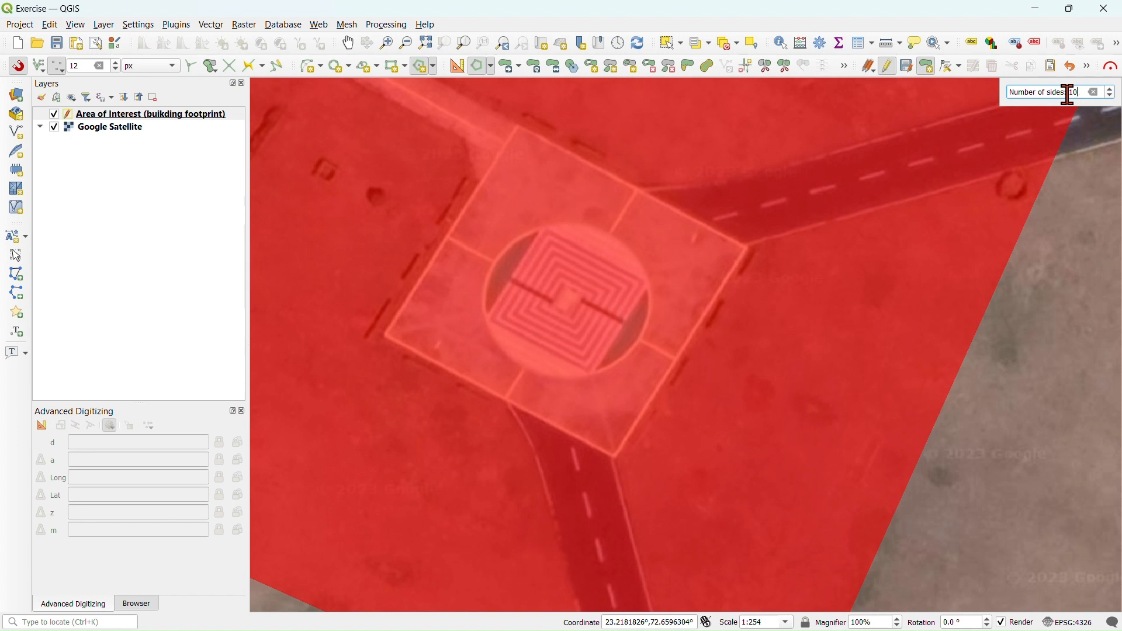
# - Size the ten-sided polygon to enclose the square plaza, placing a vertex near its eastern corner, and save it with empty attributes
pyautogui.scroll(-3, 841, 271)
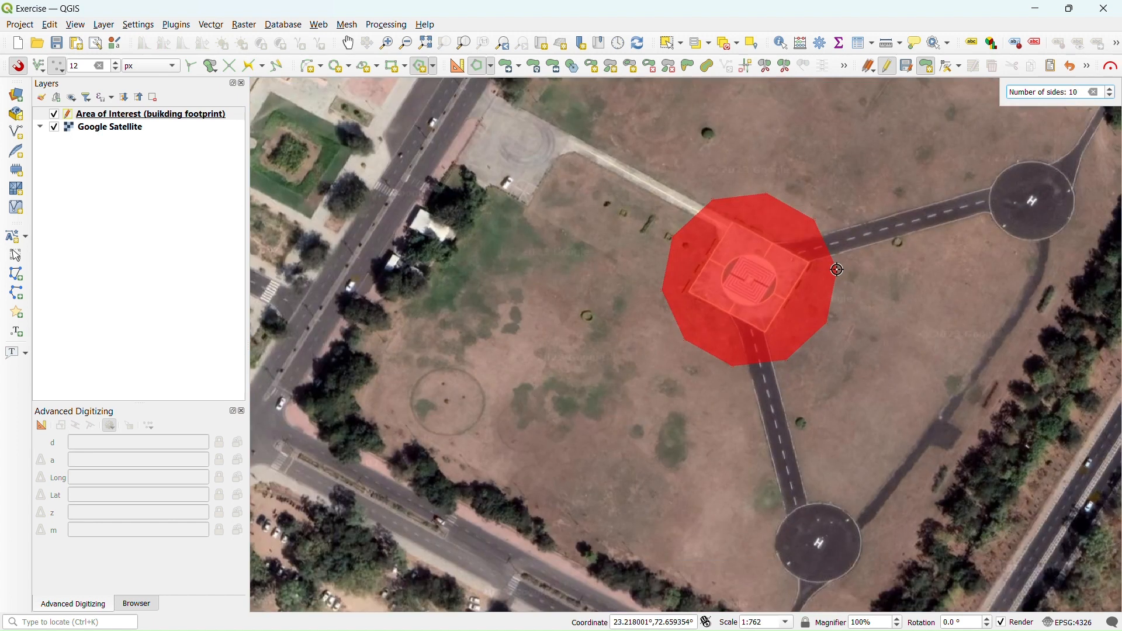
pyautogui.scroll(3, 826, 272)
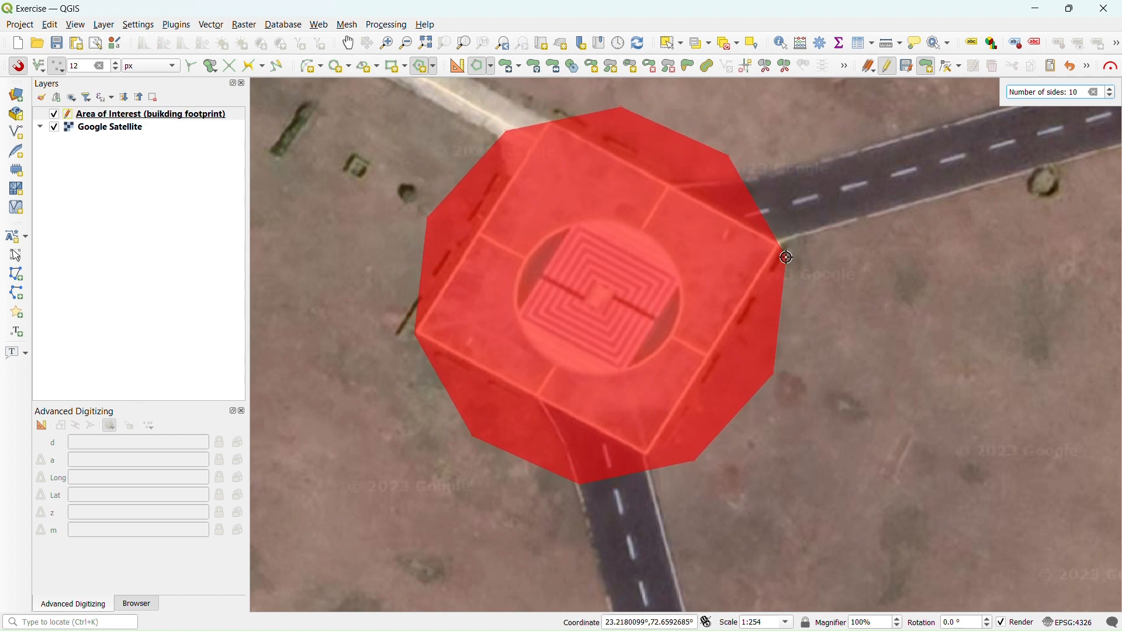
pyautogui.click(786, 258)
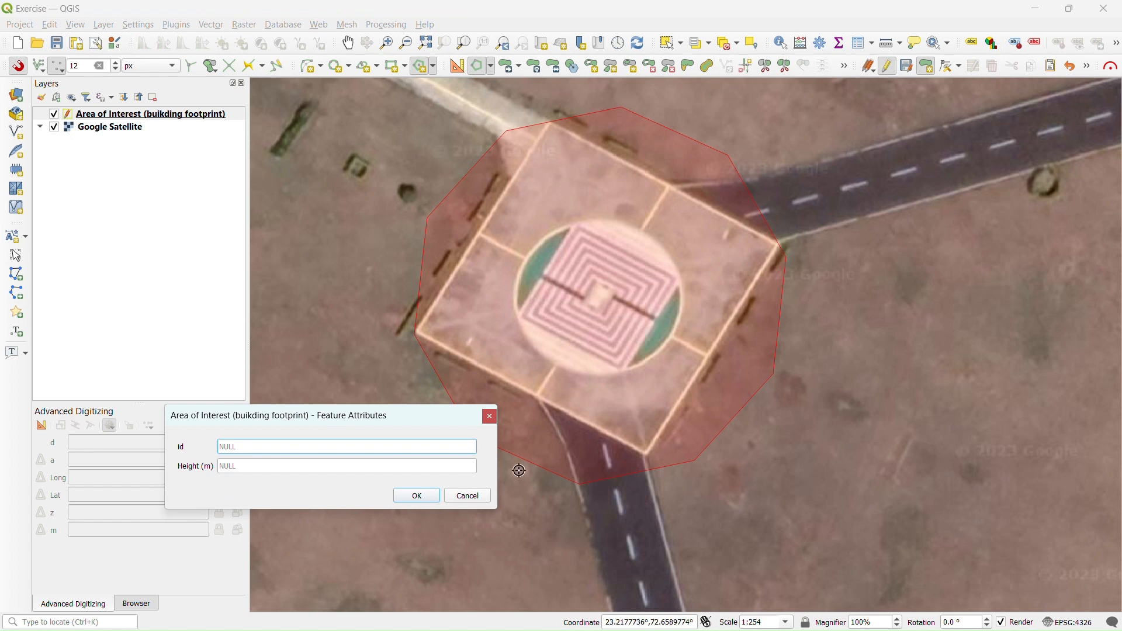
pyautogui.click(417, 496)
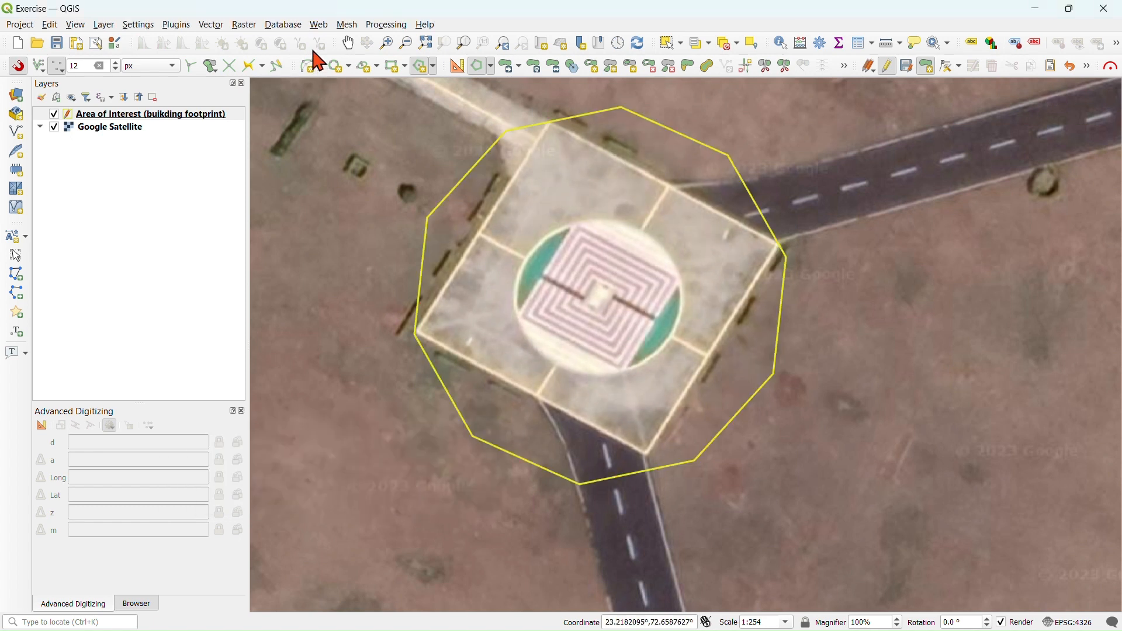
pyautogui.click(421, 71)
pyautogui.scroll(-2, 624, 369)
pyautogui.scroll(-2, 624, 370)
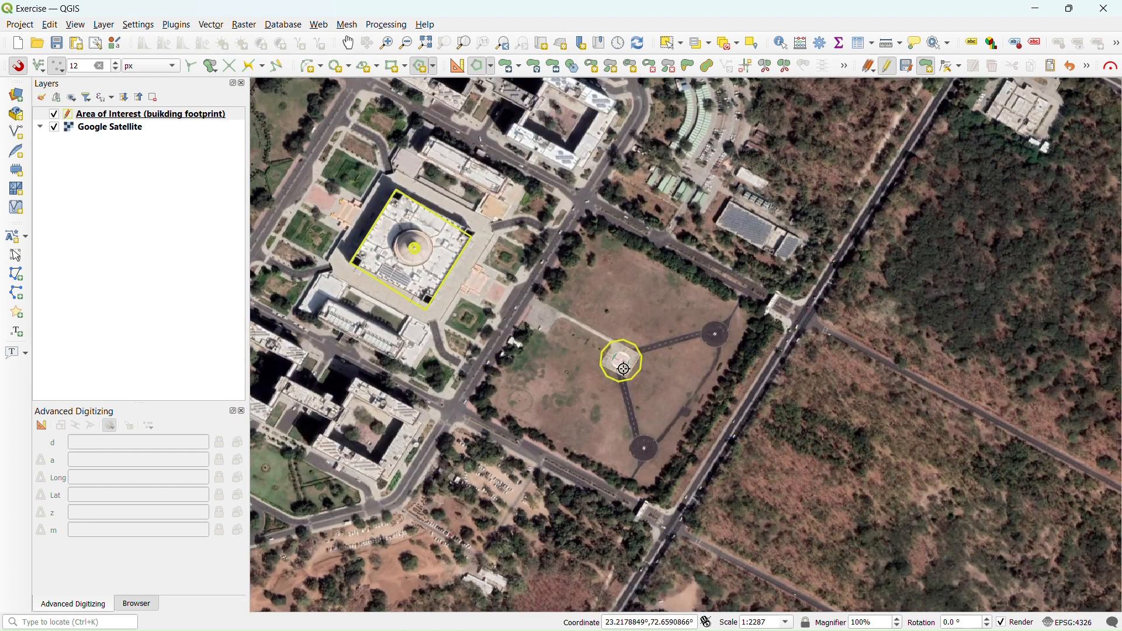
pyautogui.scroll(2, 624, 376)
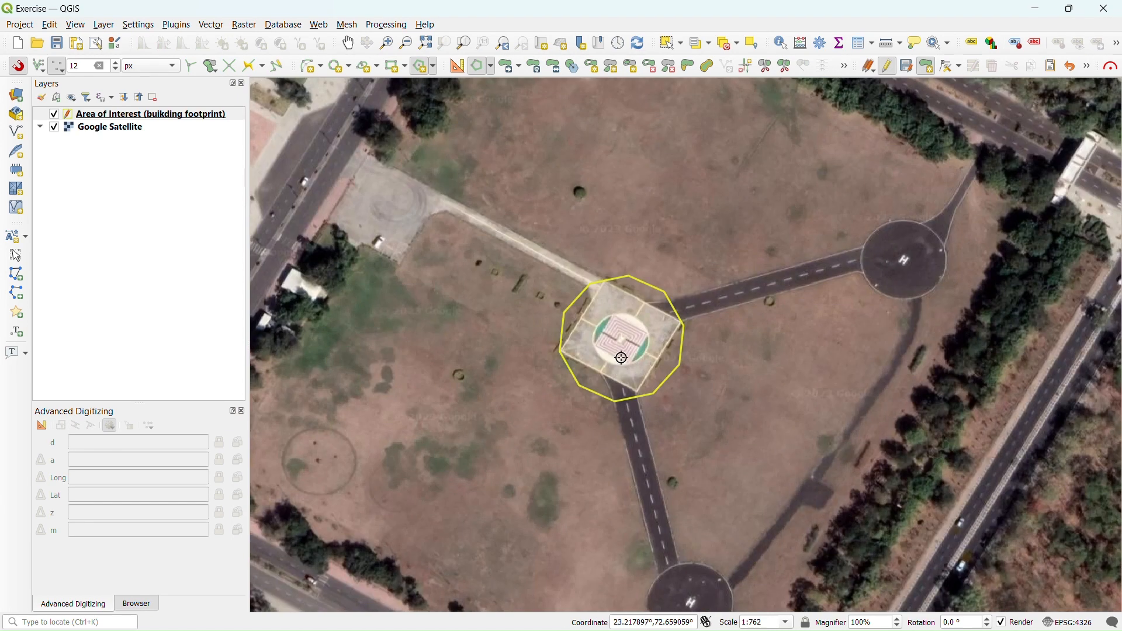
pyautogui.scroll(-2, 649, 362)
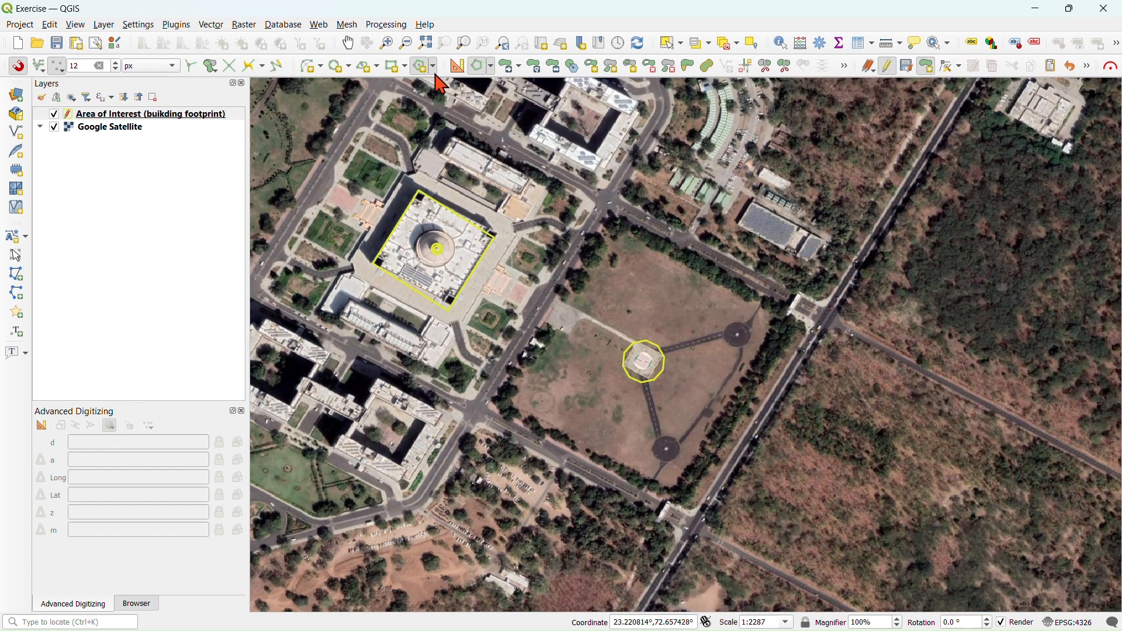
pyautogui.click(491, 67)
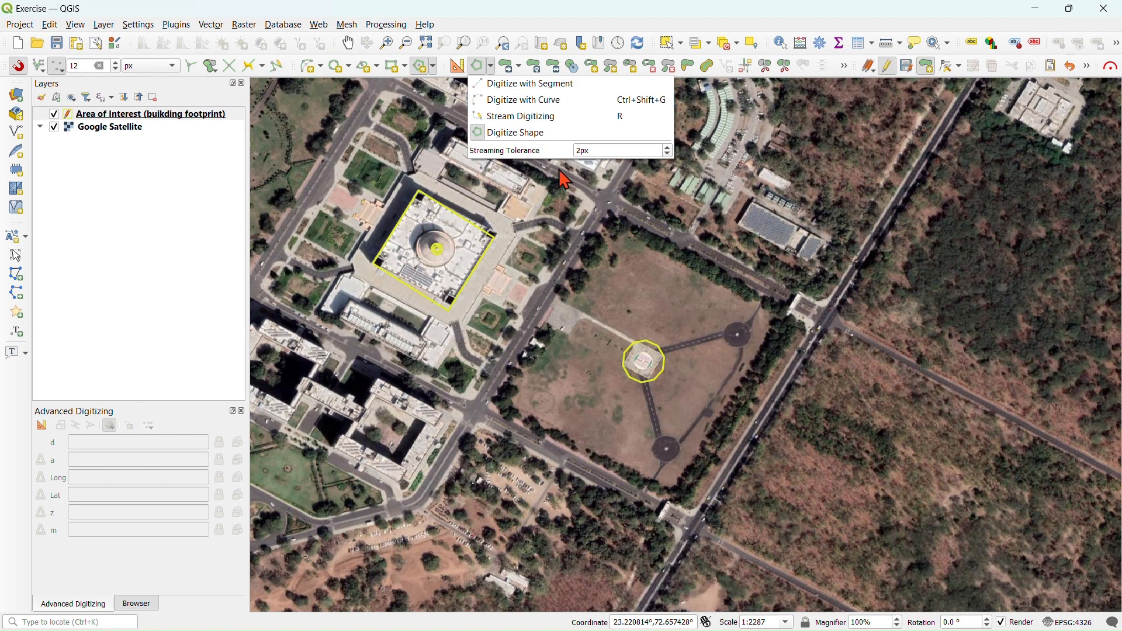
pyautogui.click(524, 134)
pyautogui.scroll(2, 399, 266)
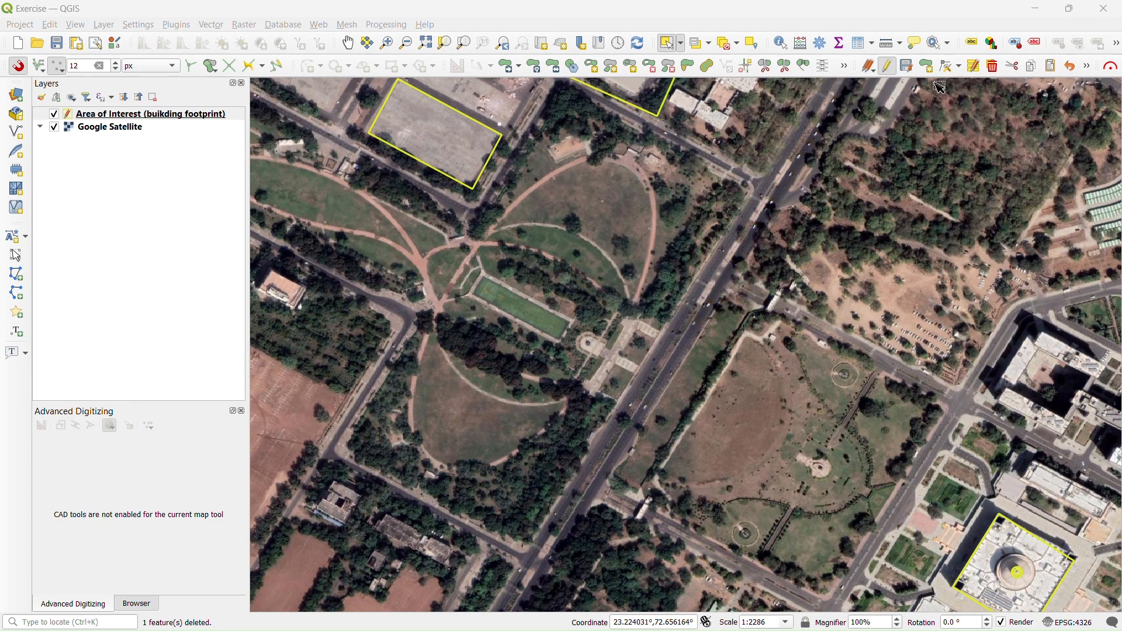
# - Draw an ellipse from center and 2 points around the oval park with the green rectangular pool, and save it with empty attributes
pyautogui.click(928, 65)
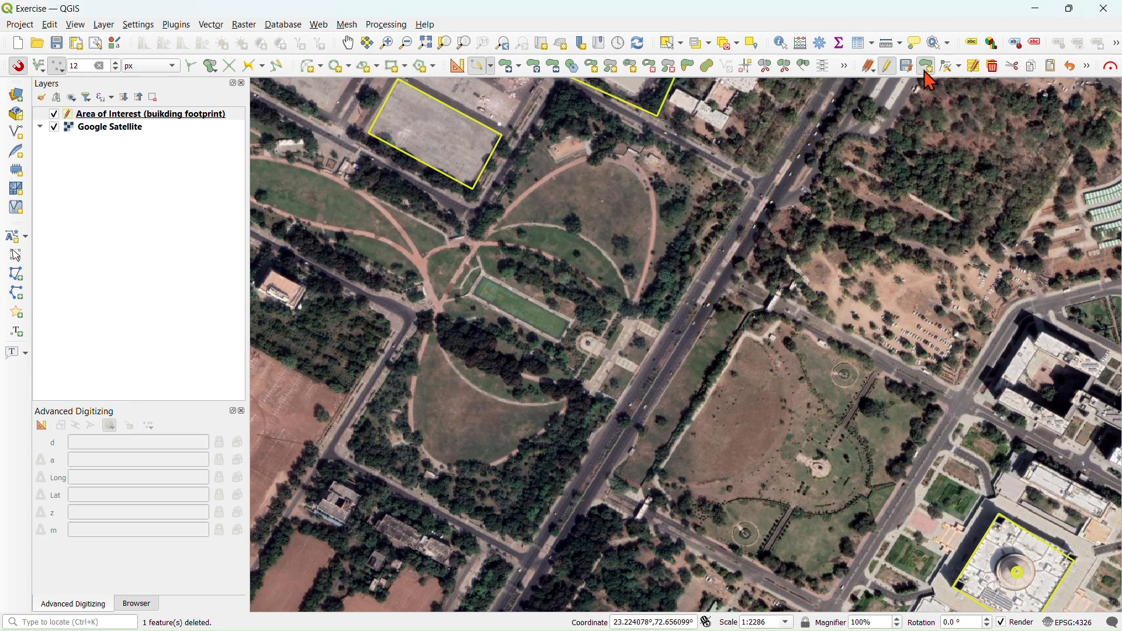
pyautogui.click(377, 66)
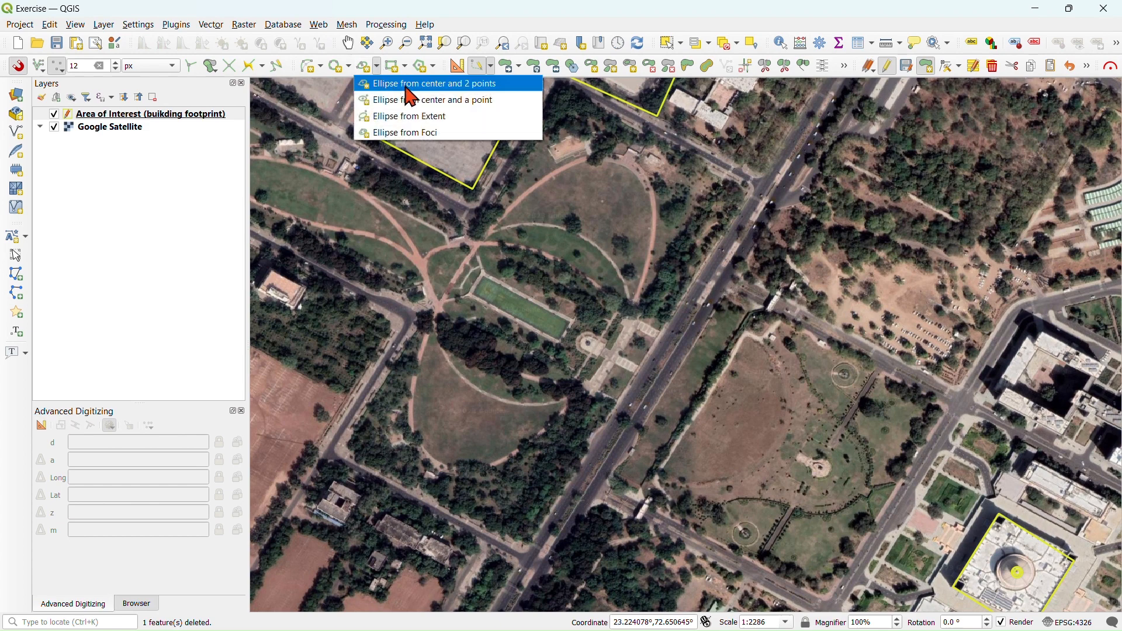
pyautogui.click(409, 85)
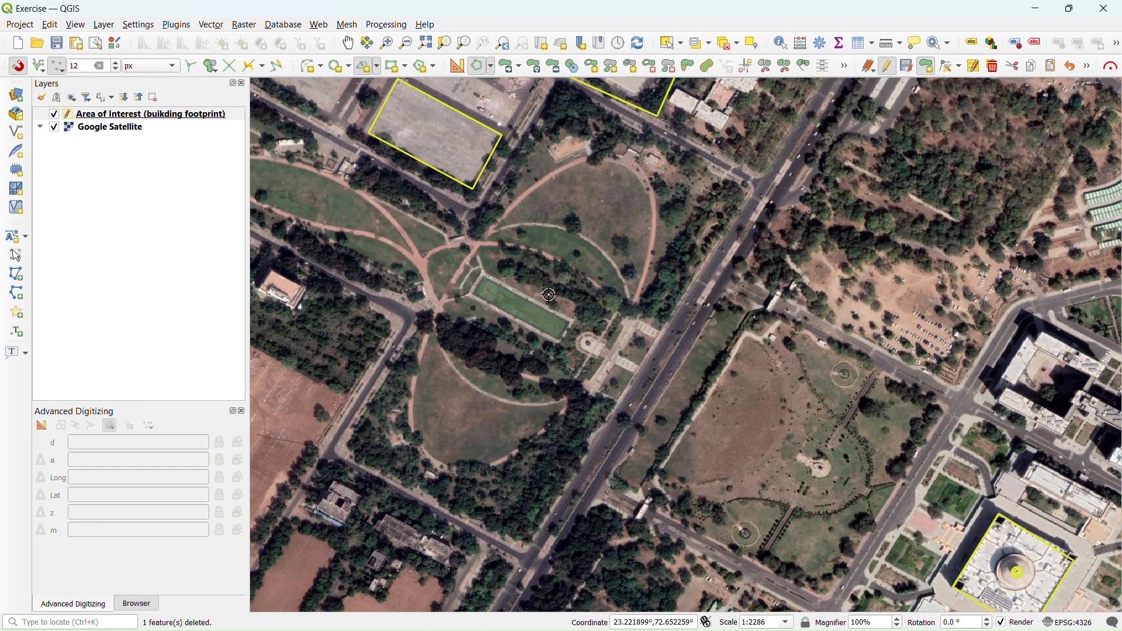
pyautogui.click(624, 166)
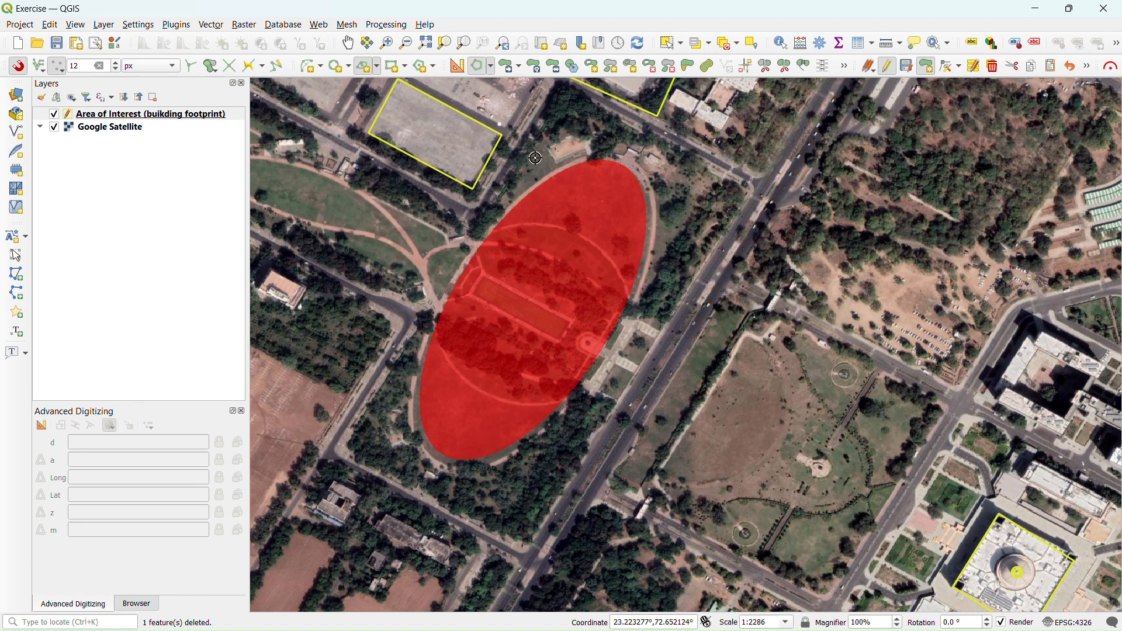
pyautogui.click(535, 158)
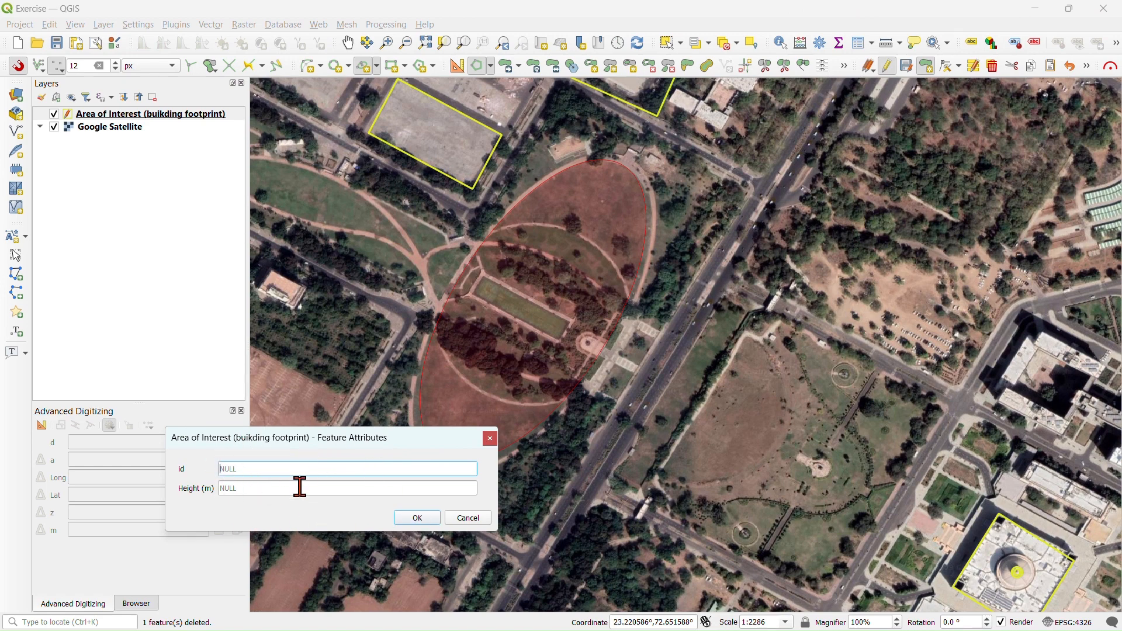
pyautogui.click(425, 518)
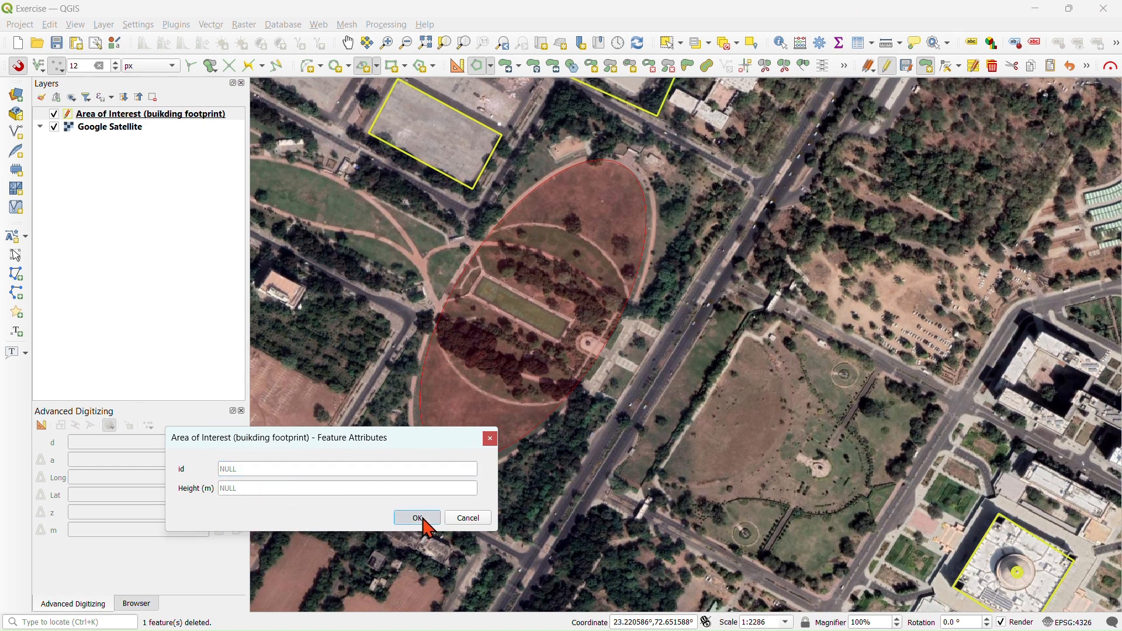
pyautogui.scroll(3, 421, 433)
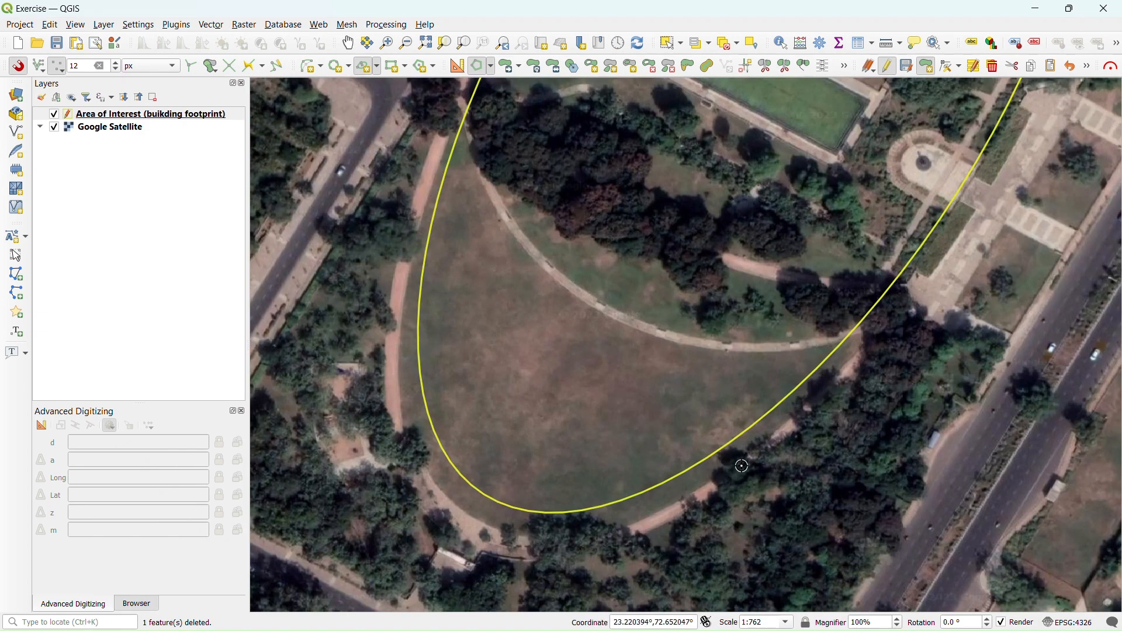
pyautogui.scroll(-3, 529, 481)
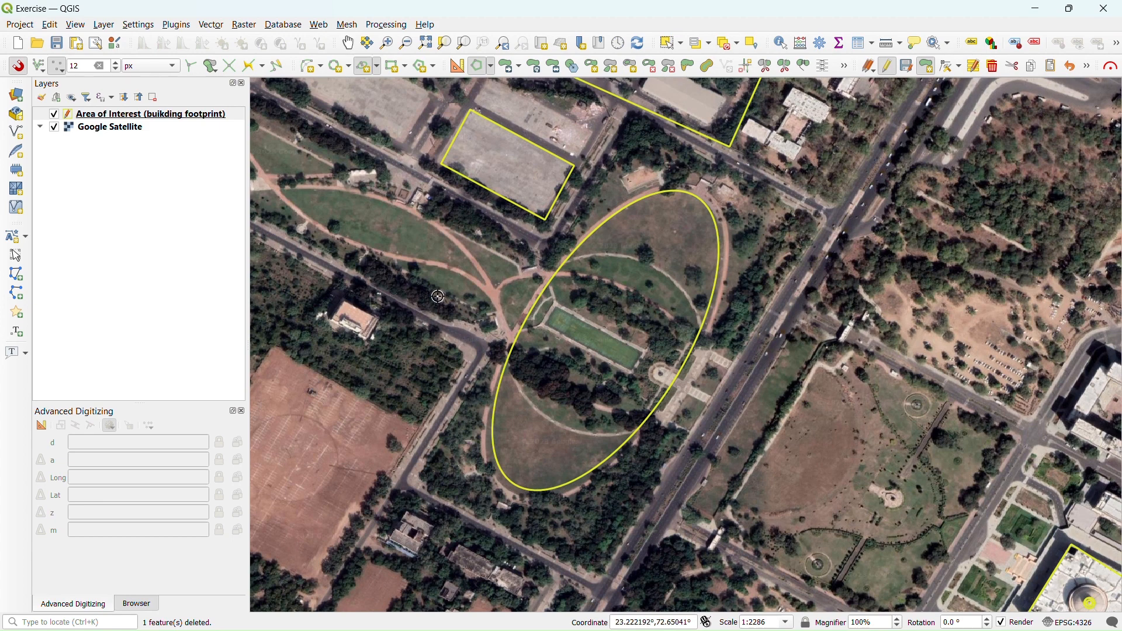
# - Switch the polygon digitizing mode to Digitize with Curve
pyautogui.click(492, 66)
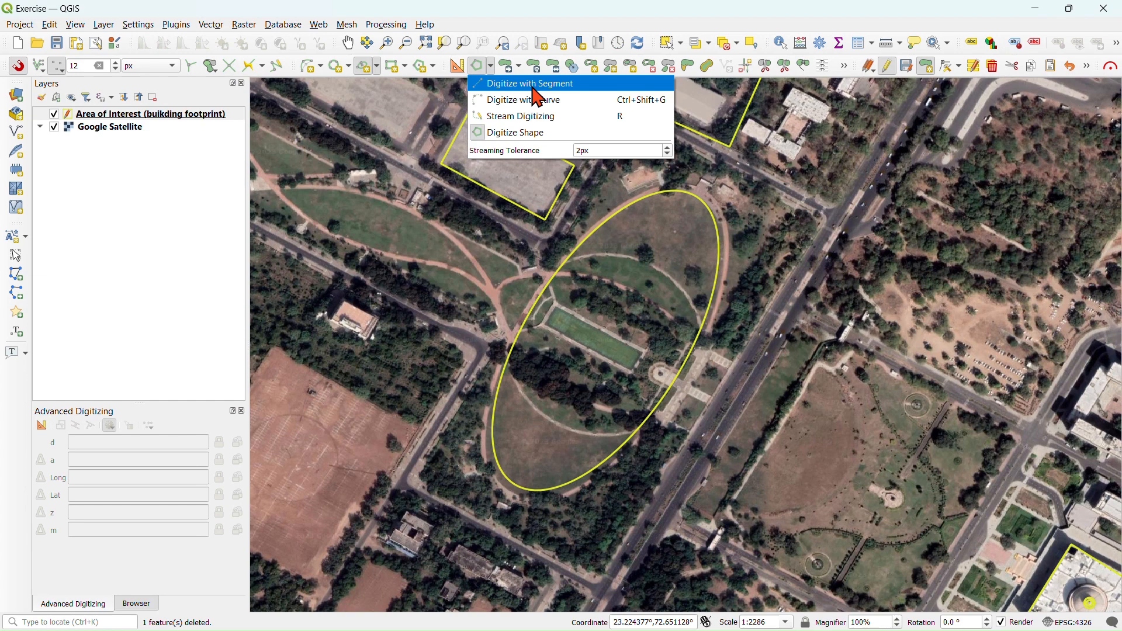
pyautogui.click(523, 104)
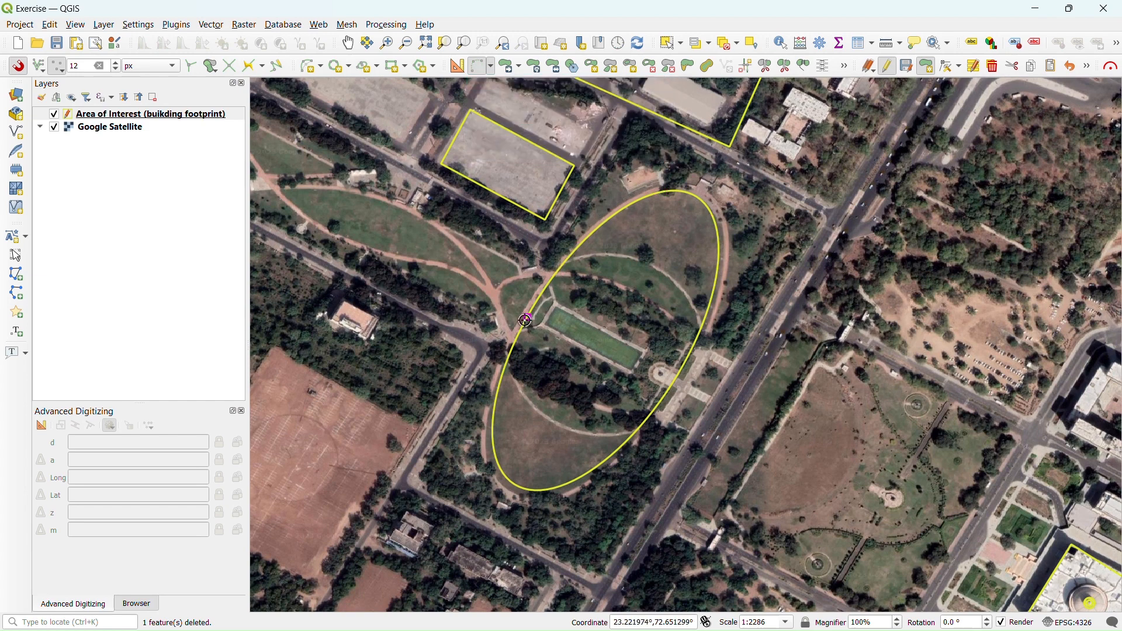